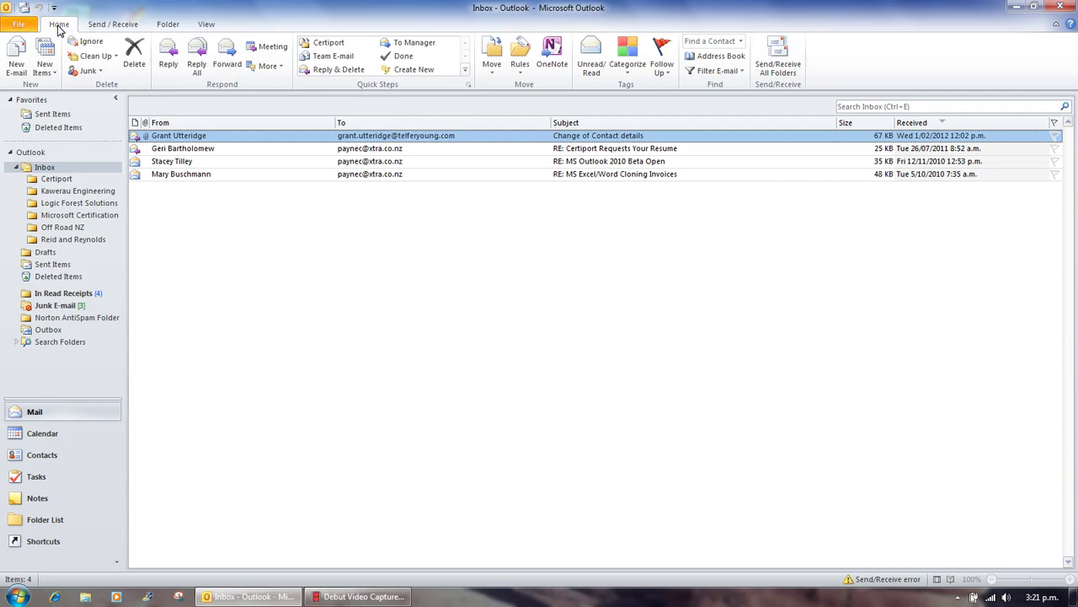
# Look at the account information view, return to the Inbox, then collapse and restore the ribbon.
pyautogui.click(17, 25)
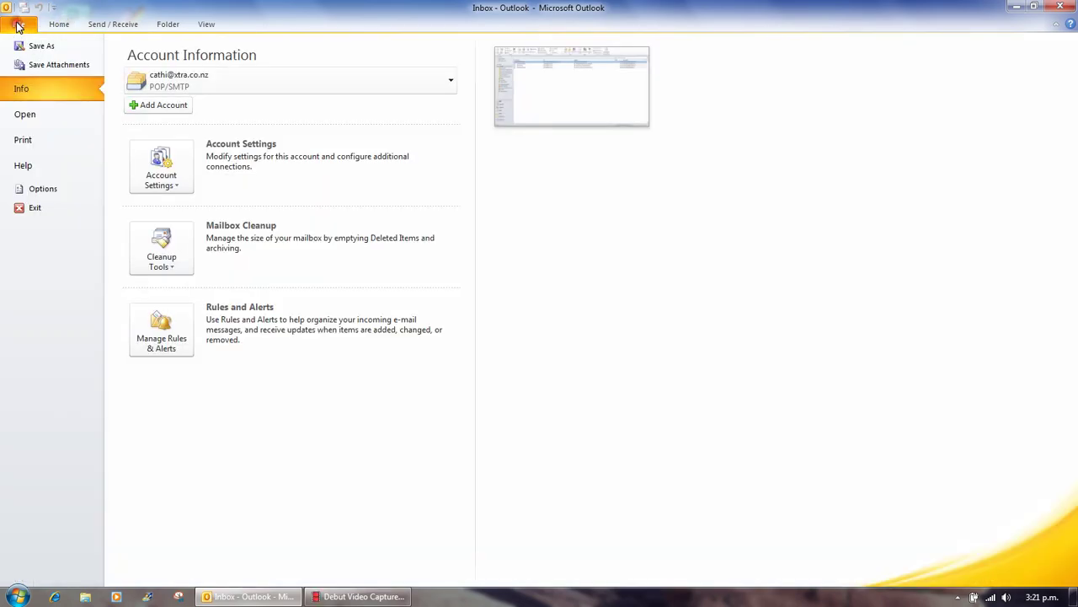
pyautogui.click(57, 23)
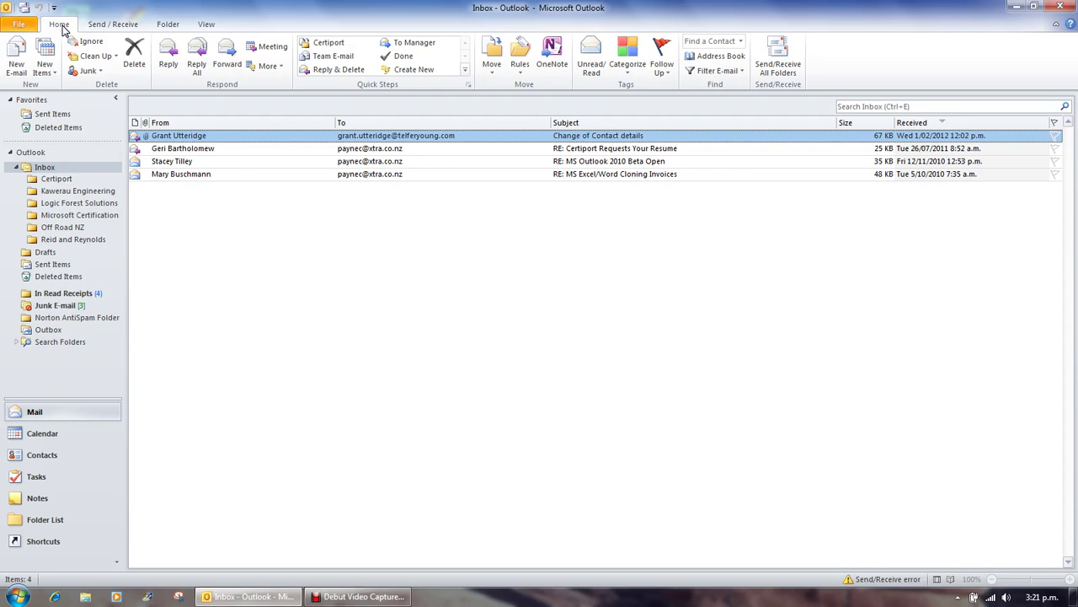
pyautogui.doubleClick(59, 25)
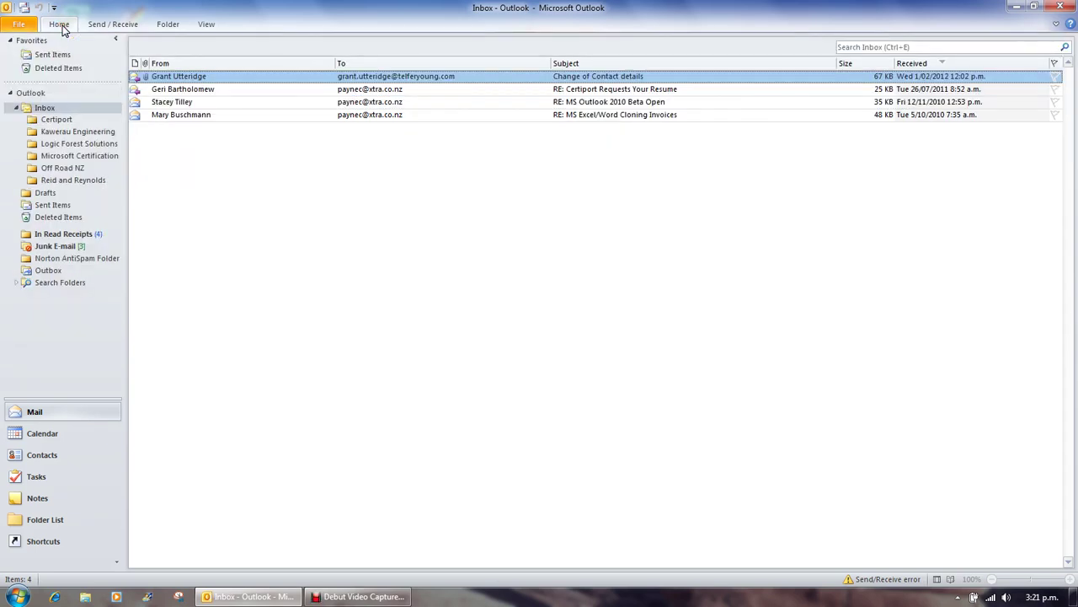
pyautogui.doubleClick(59, 24)
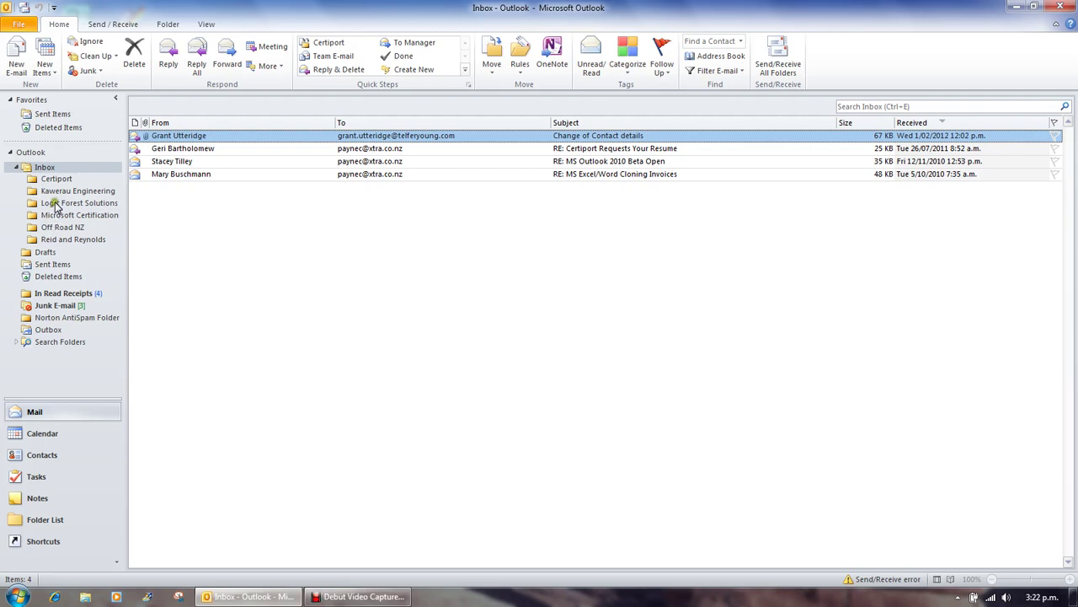
# Minimize and re-expand the Navigation Pane, then go through Calendar, Contacts and Tasks to Notes.
pyautogui.click(118, 101)
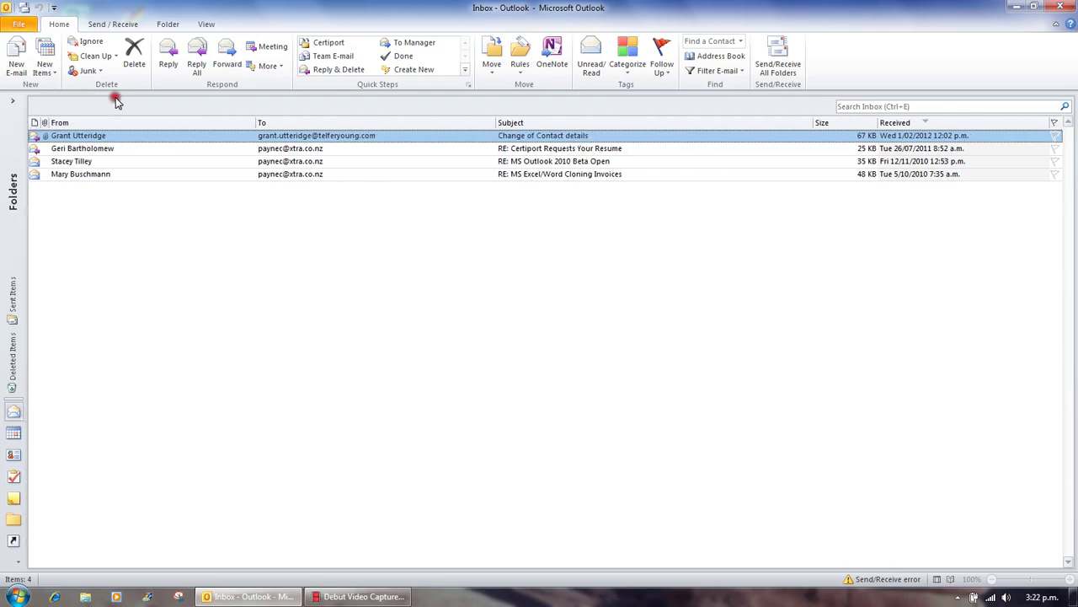
pyautogui.click(15, 105)
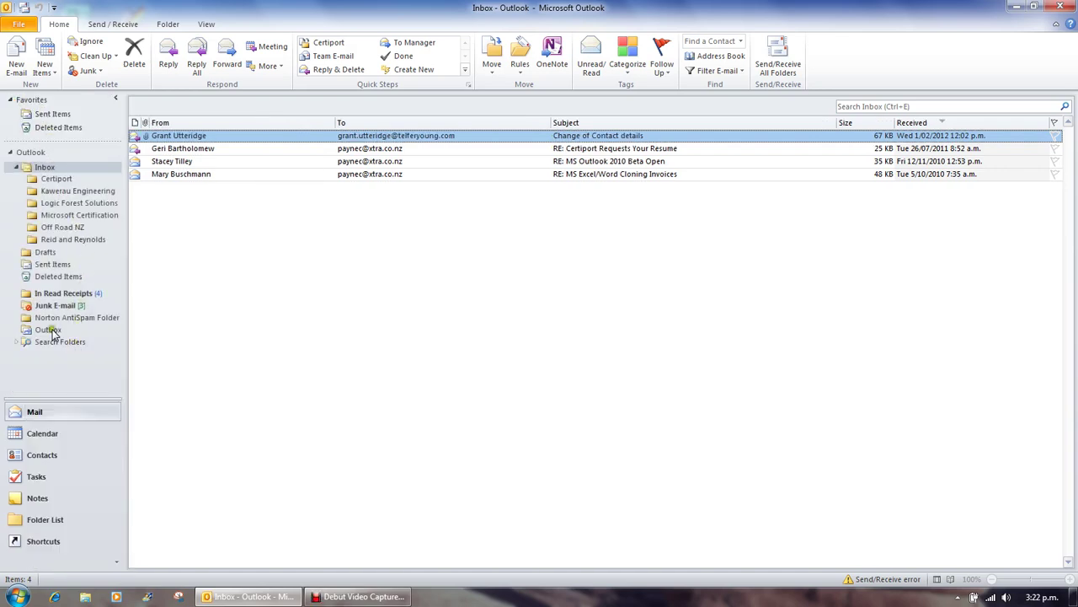
pyautogui.click(56, 437)
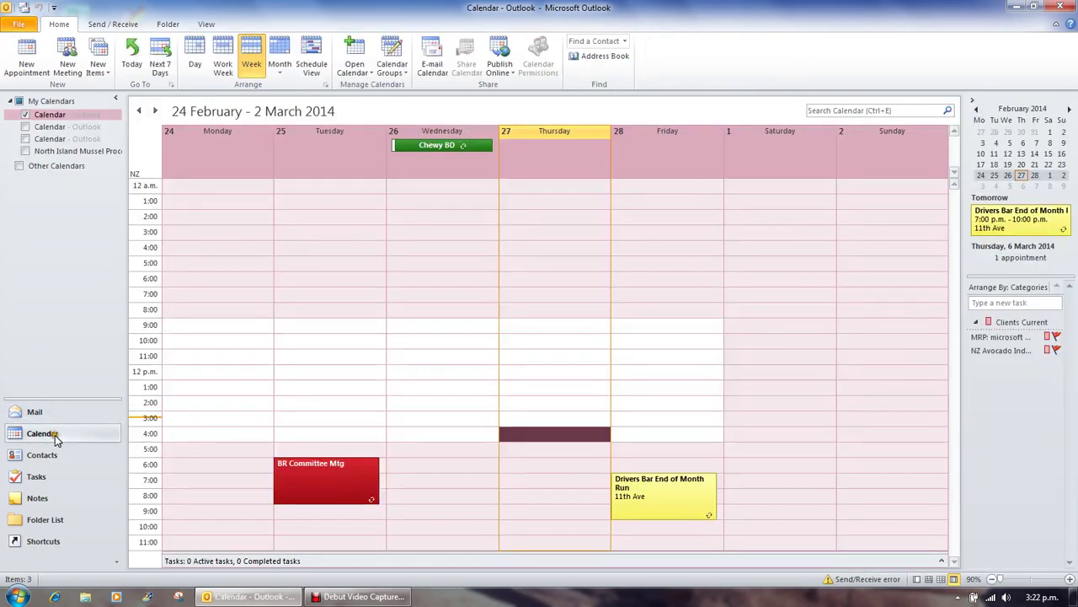
pyautogui.click(56, 457)
pyautogui.click(55, 478)
pyautogui.click(54, 498)
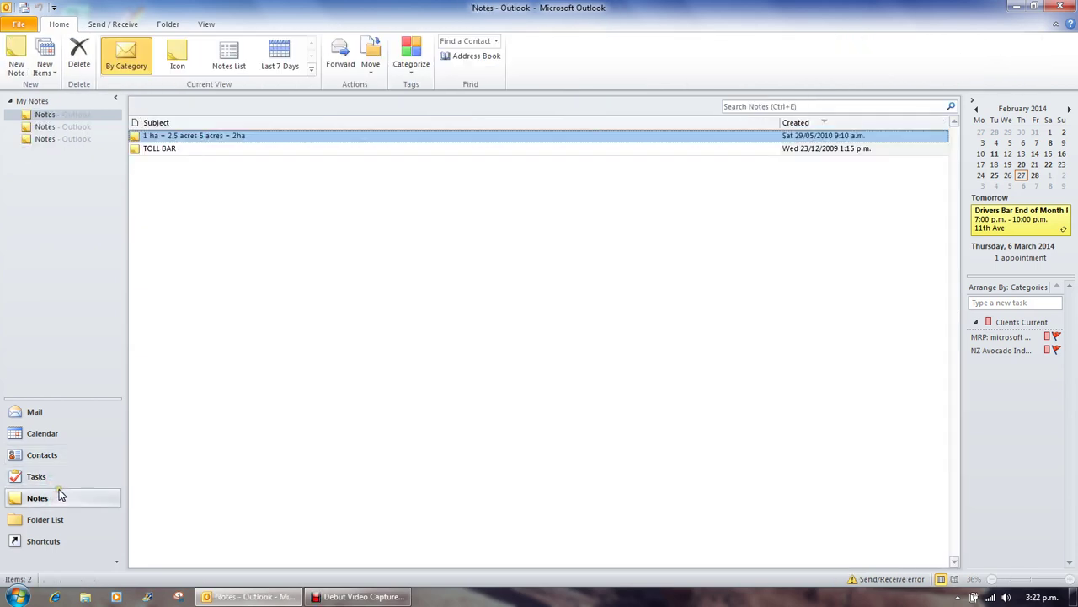
pyautogui.click(68, 435)
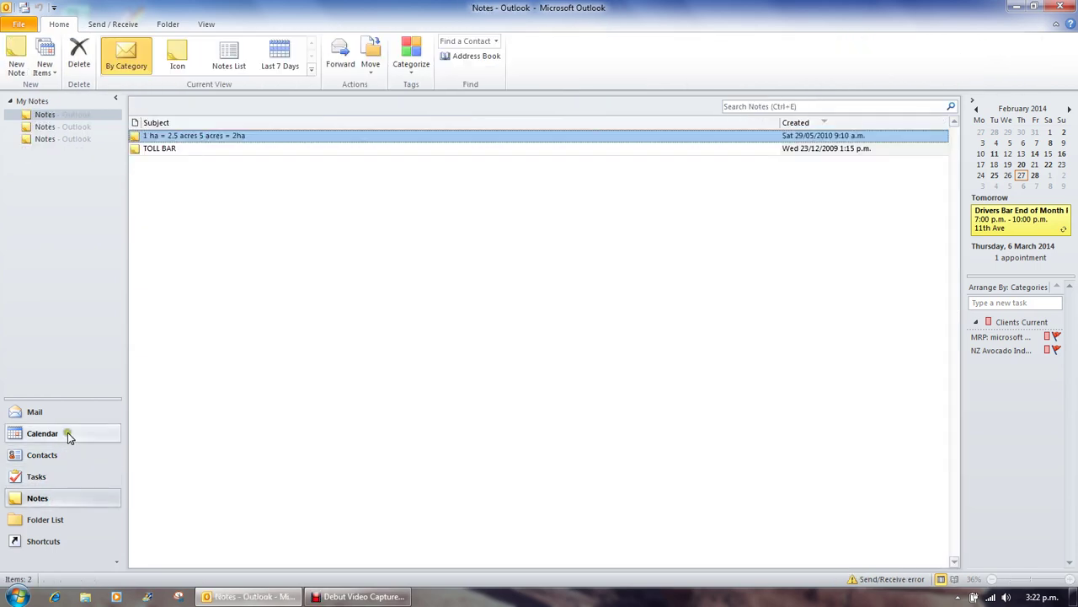
# Show the Folder List, widen the Navigation Pane, and shrink the section buttons to one icon row.
pyautogui.click(46, 519)
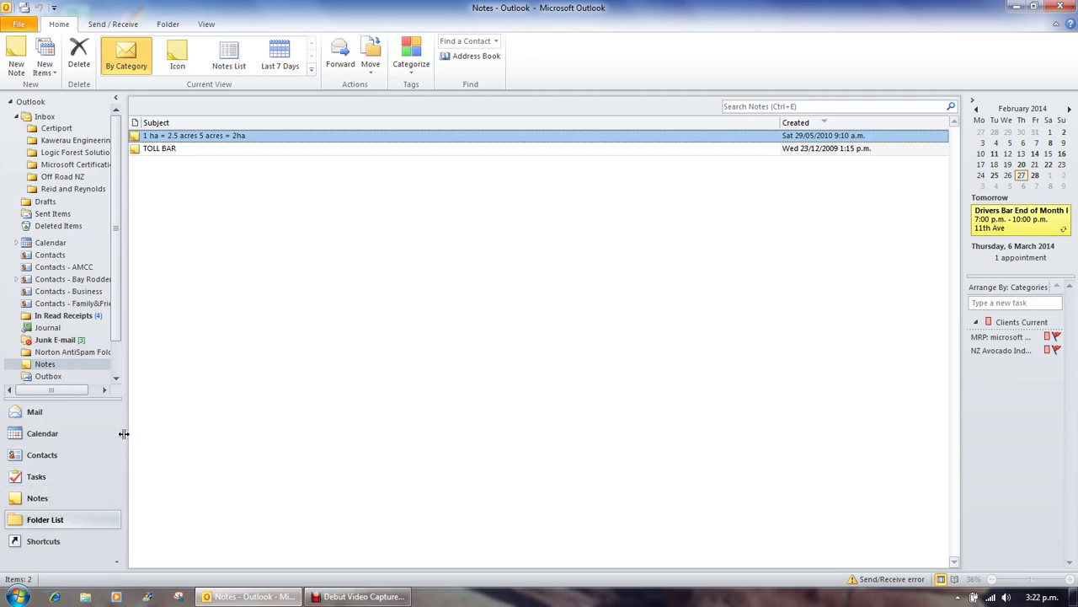
pyautogui.moveTo(123, 433); pyautogui.dragTo(148, 433)
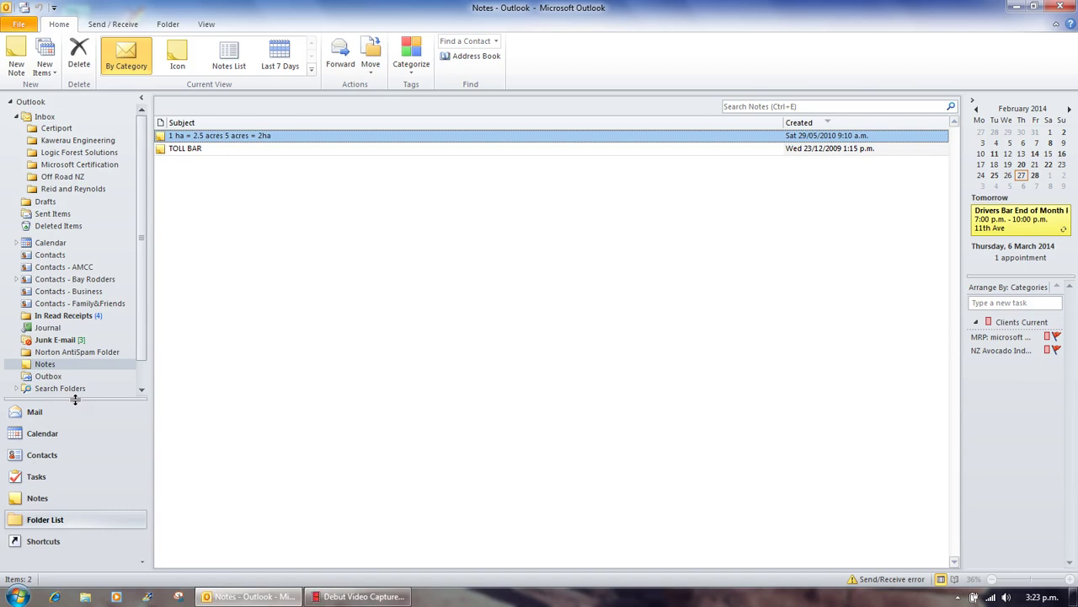
pyautogui.moveTo(74, 397); pyautogui.dragTo(52, 558)
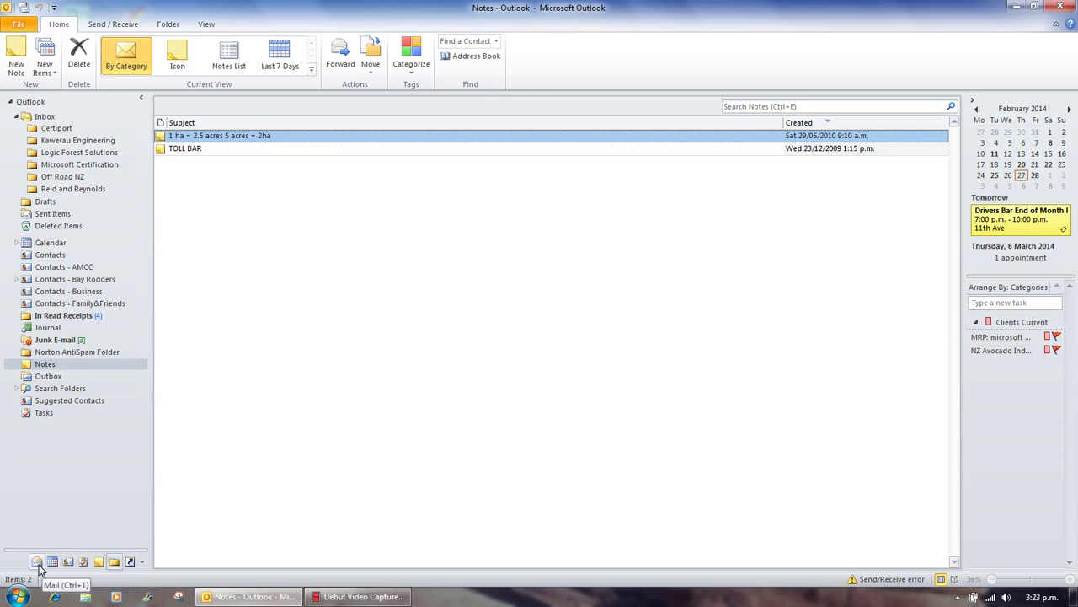
# Switch through Mail and Calendar, keep the Folder List shown, and open the Inbox folder.
pyautogui.click(37, 563)
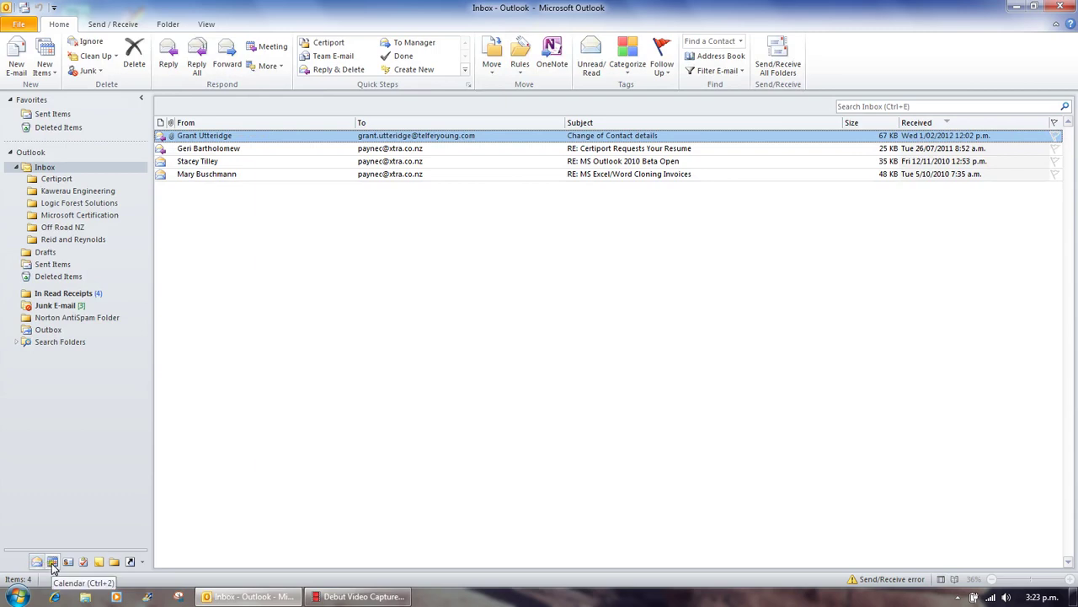
pyautogui.click(52, 565)
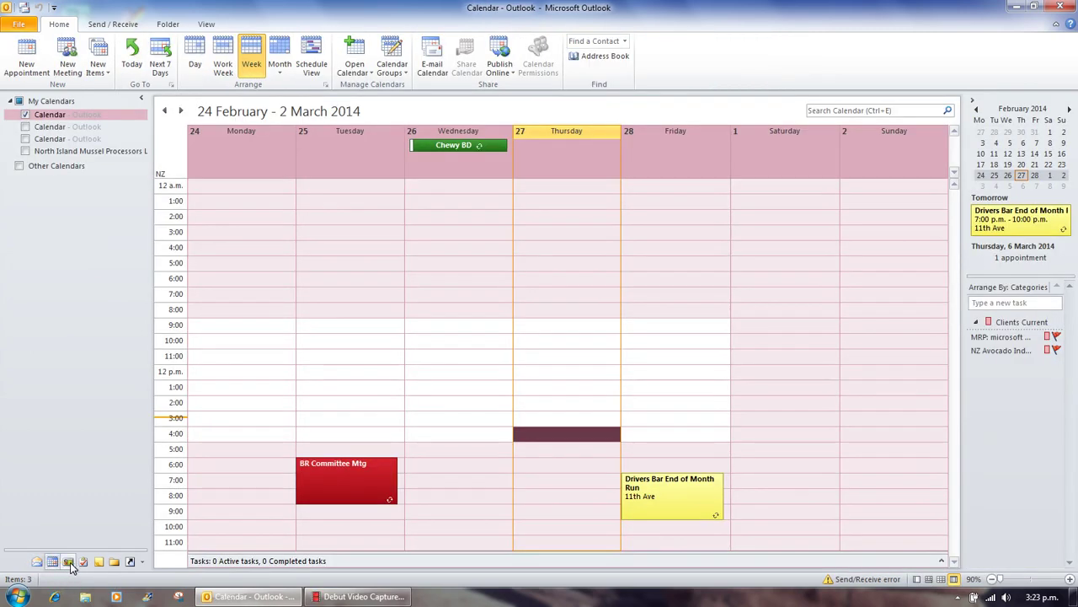
pyautogui.click(114, 562)
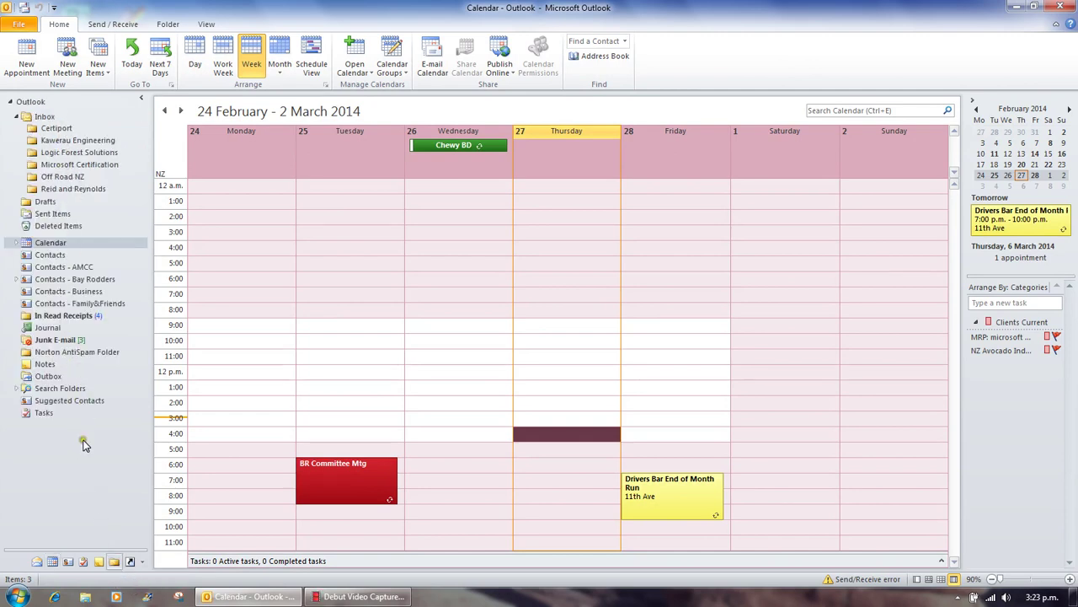
pyautogui.click(44, 119)
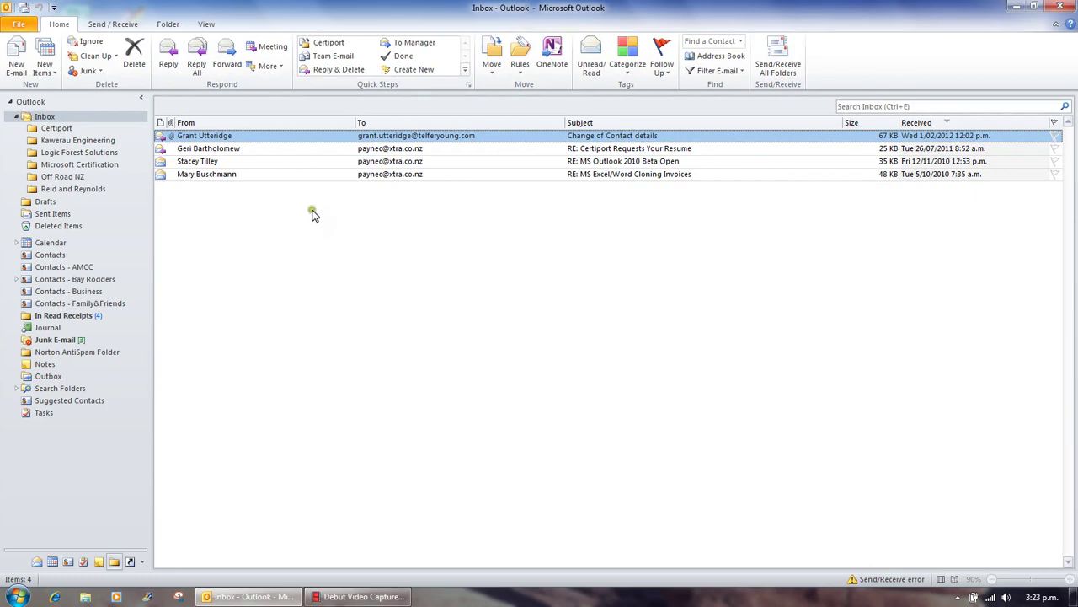
# Browse the Inbox messages, ending on the Change of Contact details message.
pyautogui.click(257, 149)
pyautogui.click(250, 163)
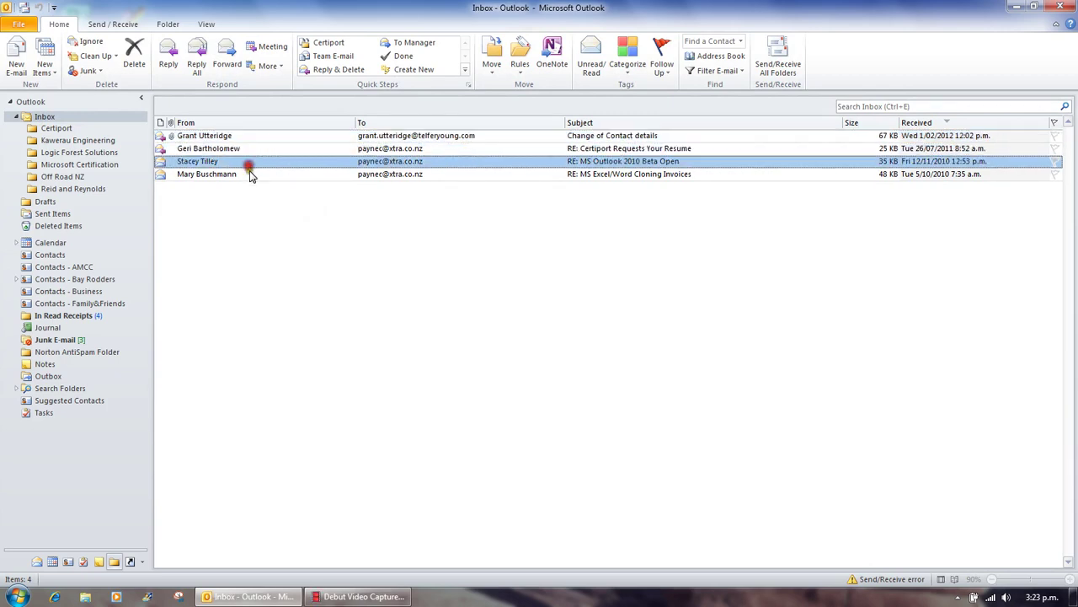
pyautogui.click(250, 174)
pyautogui.click(248, 160)
pyautogui.click(248, 149)
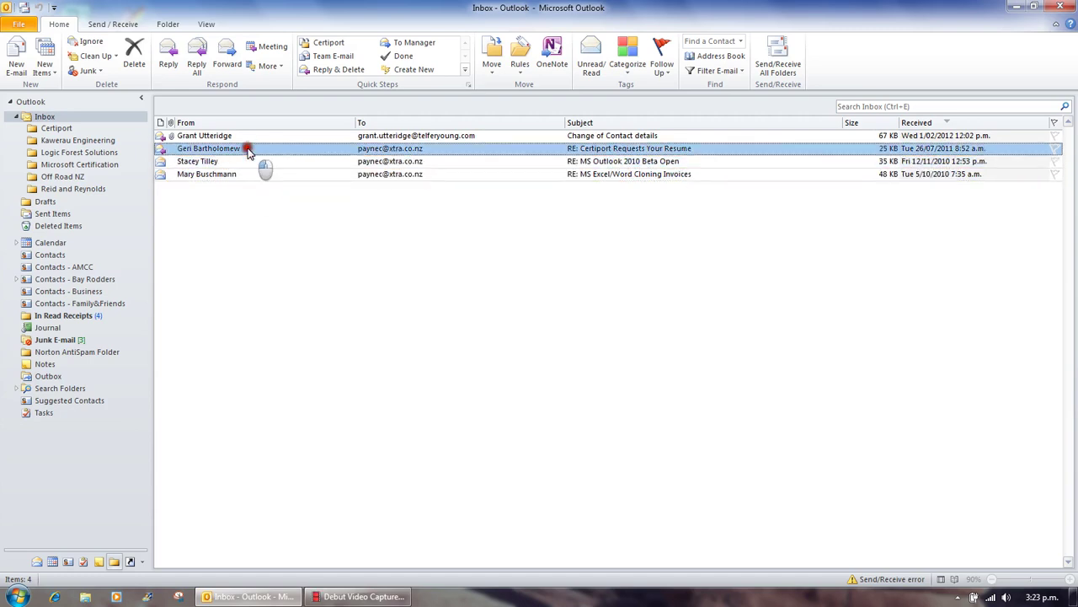
pyautogui.click(246, 136)
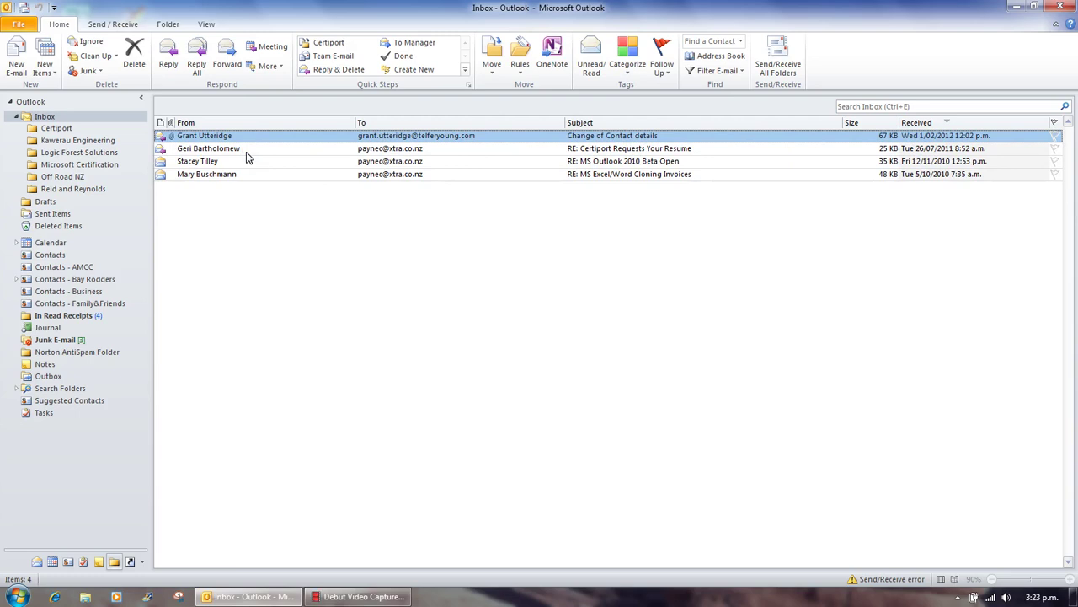
# Set the reading pane to Right so it sits beside the Inbox message list.
pyautogui.click(206, 25)
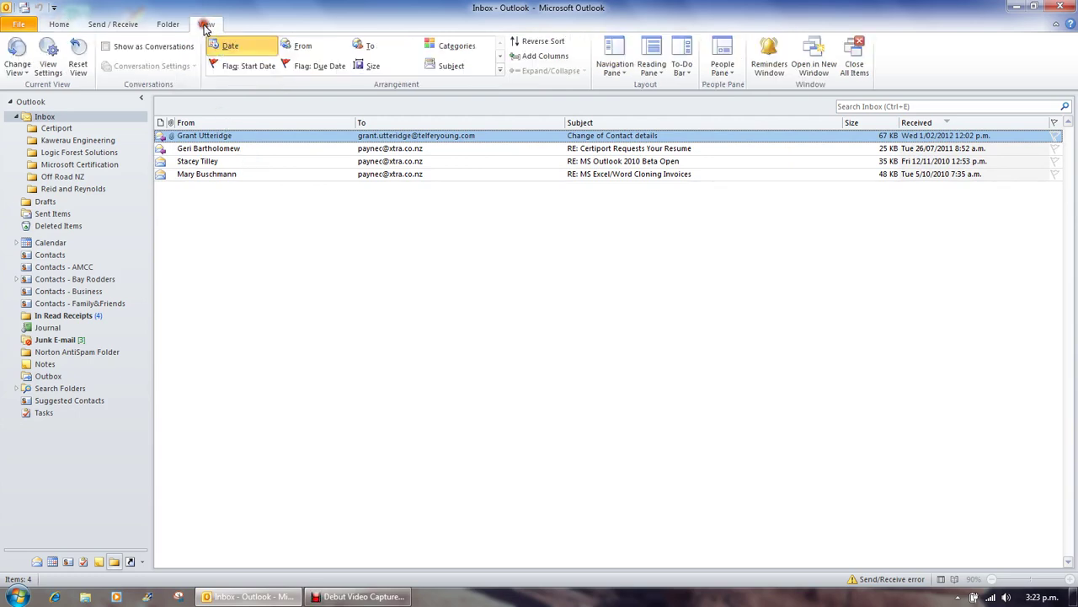
pyautogui.click(653, 72)
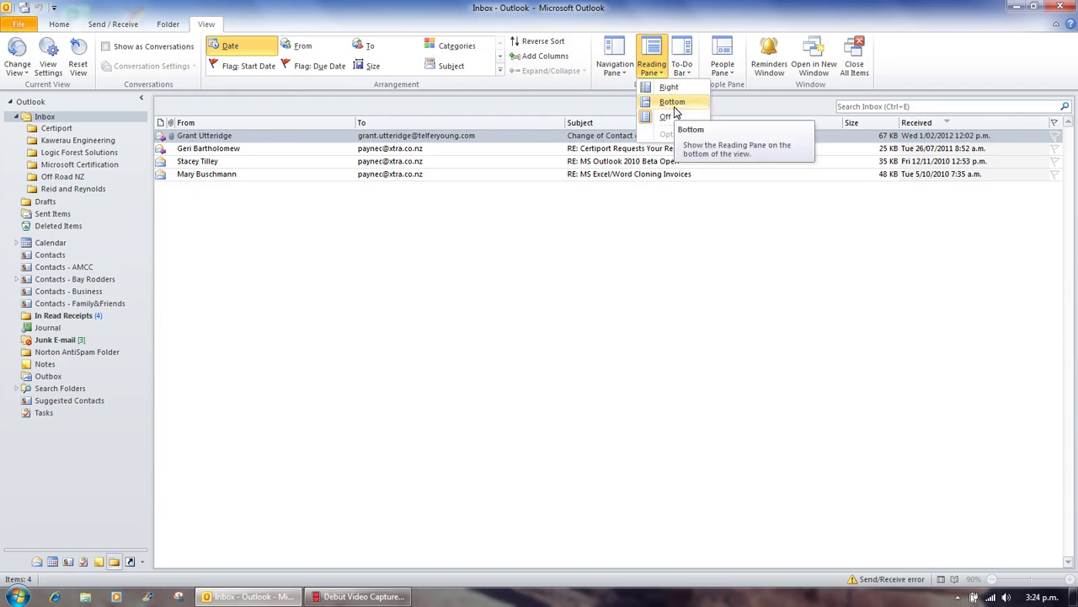
pyautogui.click(669, 88)
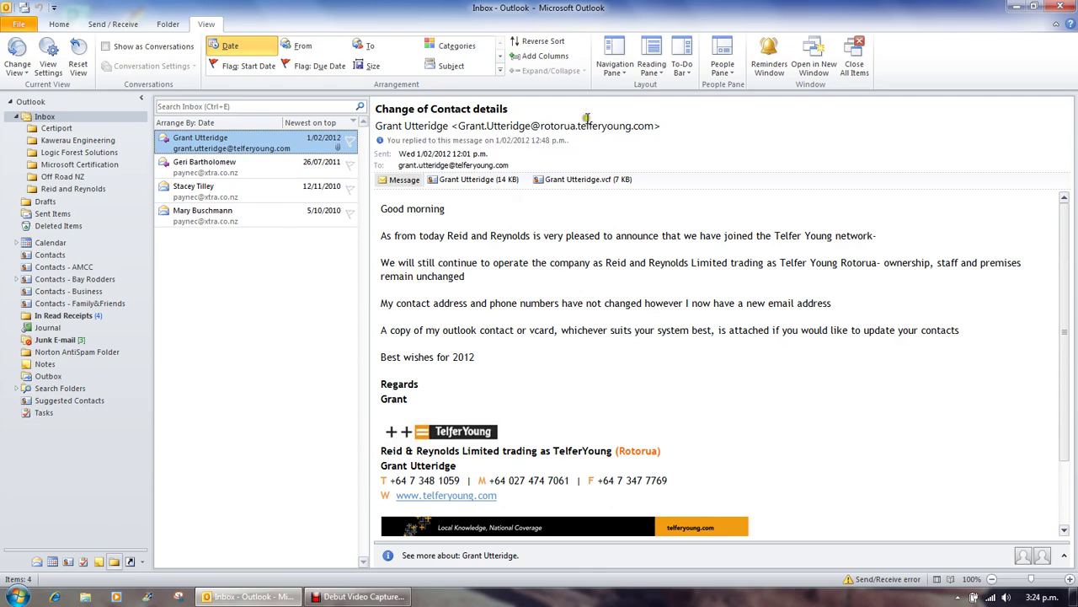
# Move the reading pane to Bottom and sort messages by sender, reversing then restoring A–Z.
pyautogui.click(651, 71)
pyautogui.click(665, 108)
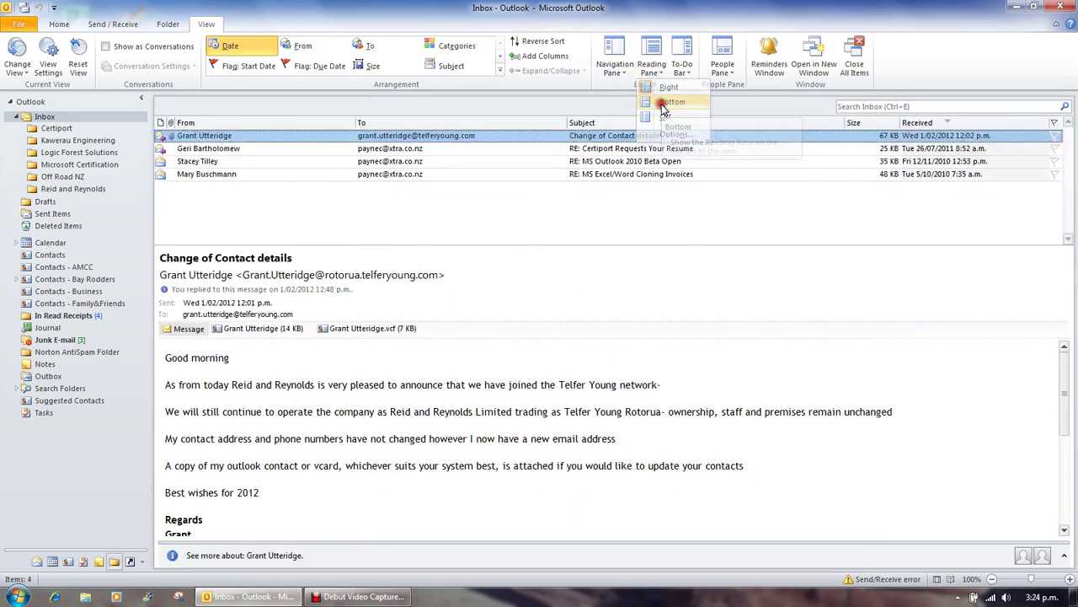
pyautogui.click(285, 124)
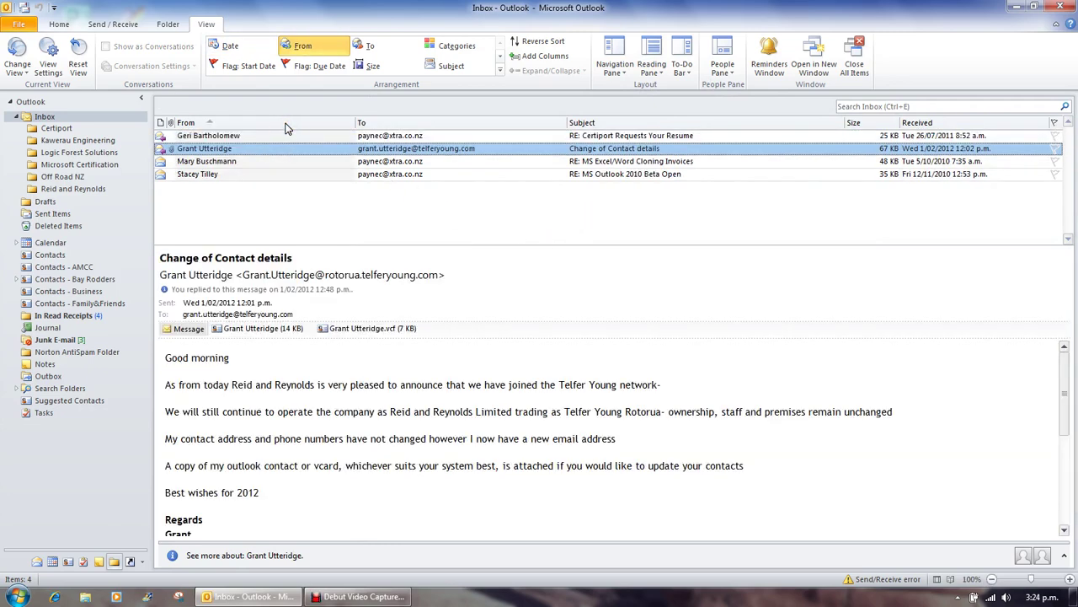
pyautogui.click(285, 125)
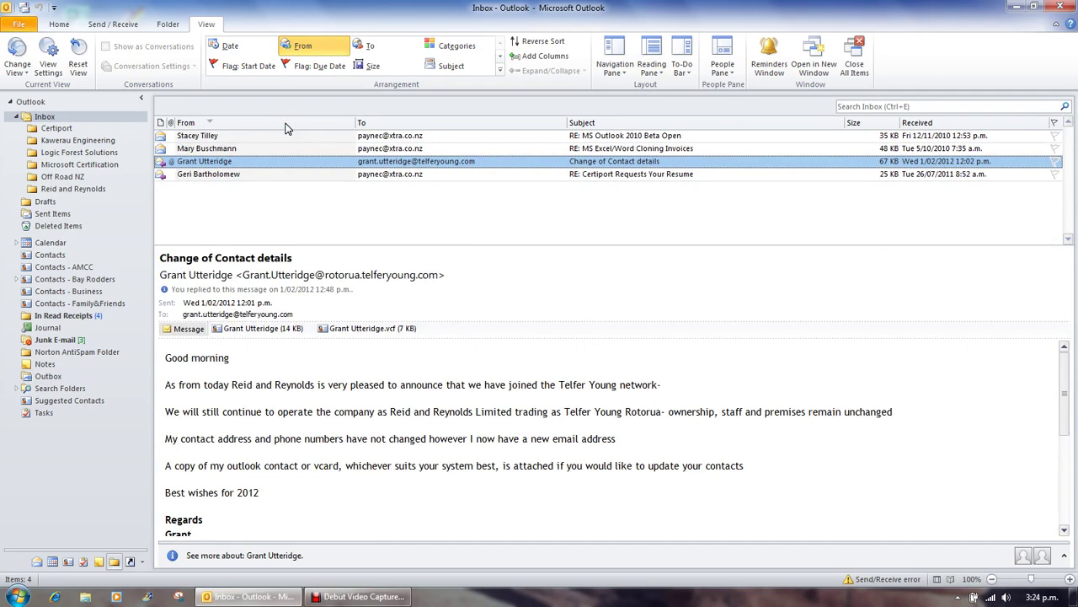
pyautogui.click(284, 125)
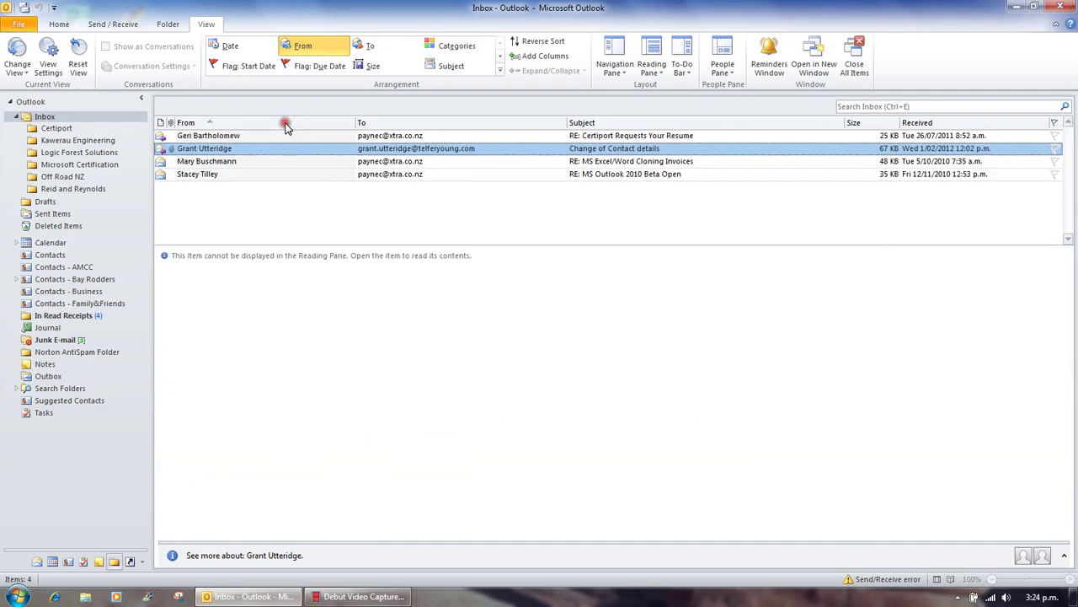
# Sort by subject, then by Received date with the oldest messages first.
pyautogui.click(617, 123)
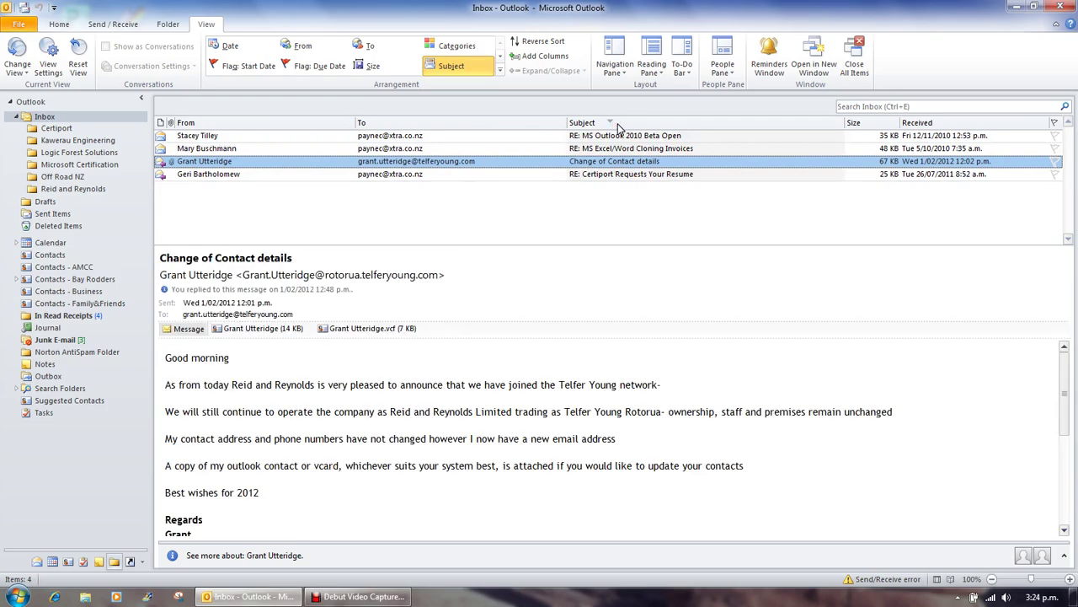
pyautogui.click(928, 124)
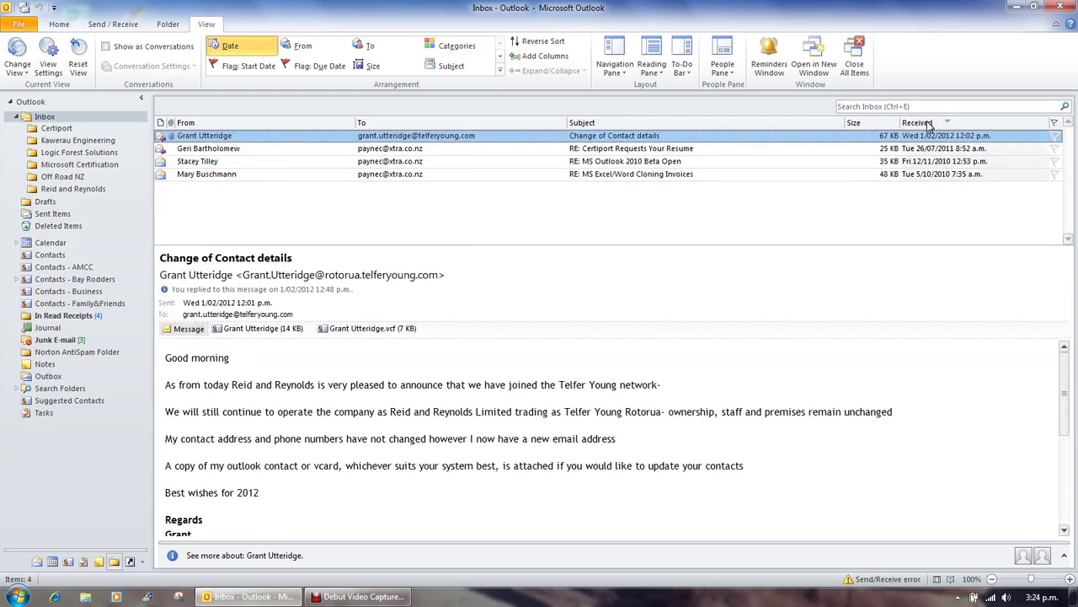
pyautogui.click(928, 124)
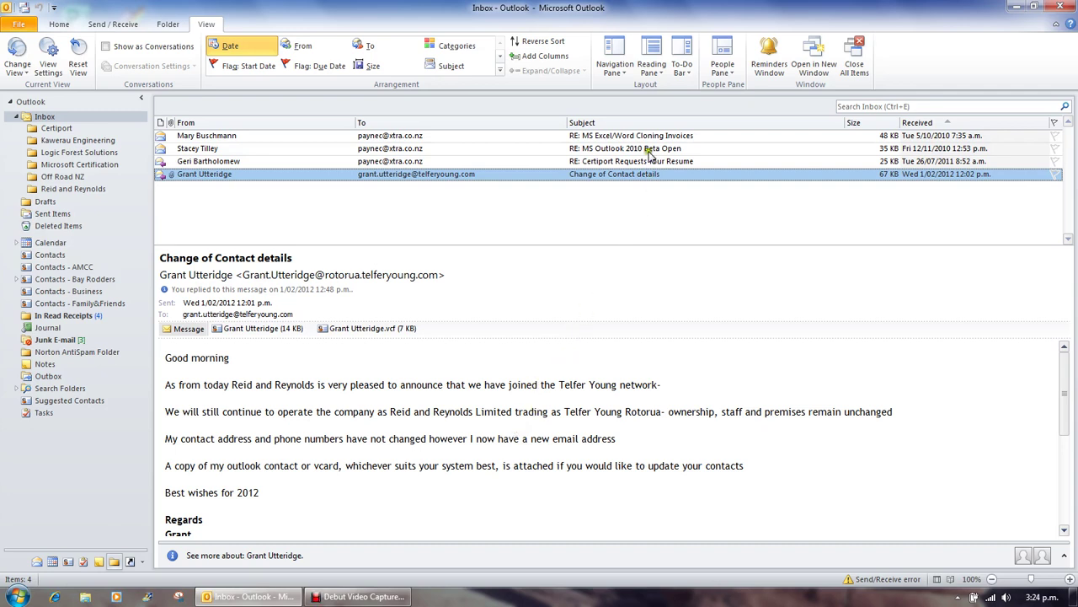
# In Reading Pane options, turn off Mark items as read when viewed and Single key reading using space bar.
pyautogui.click(657, 69)
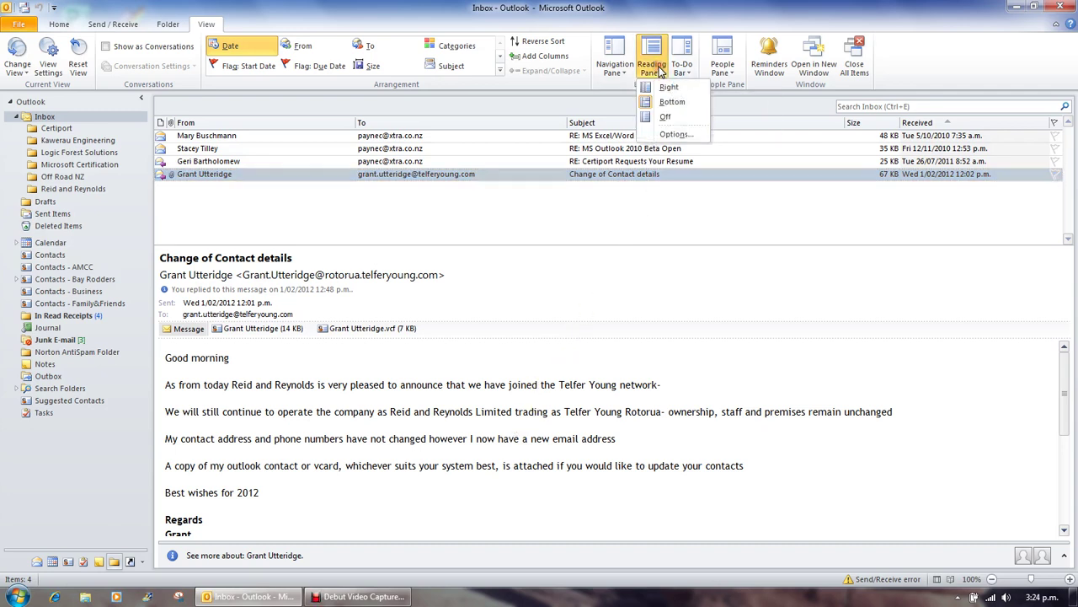
pyautogui.click(674, 136)
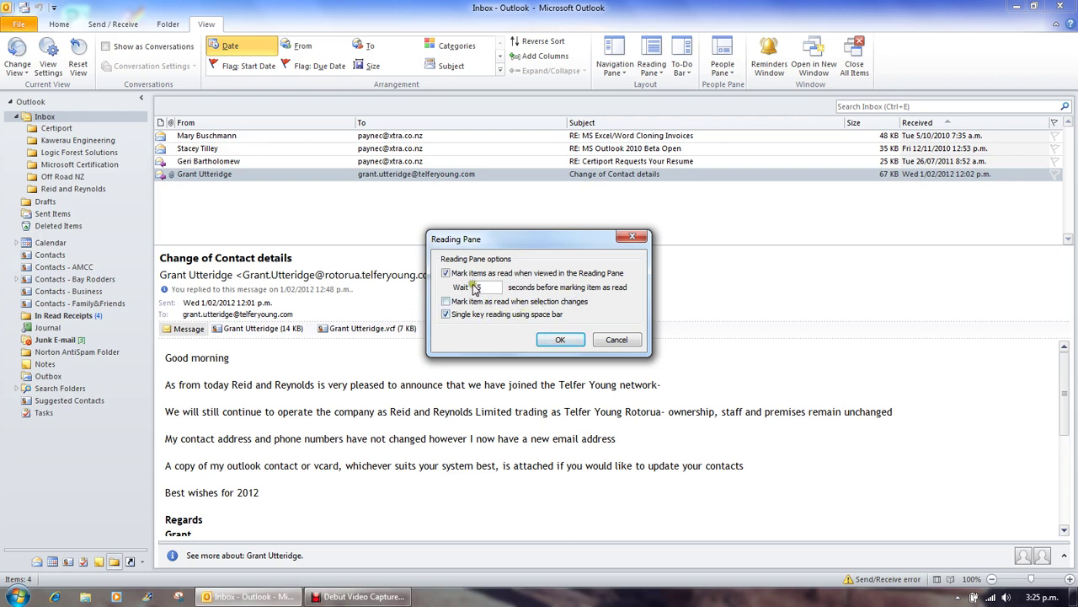
pyautogui.click(448, 273)
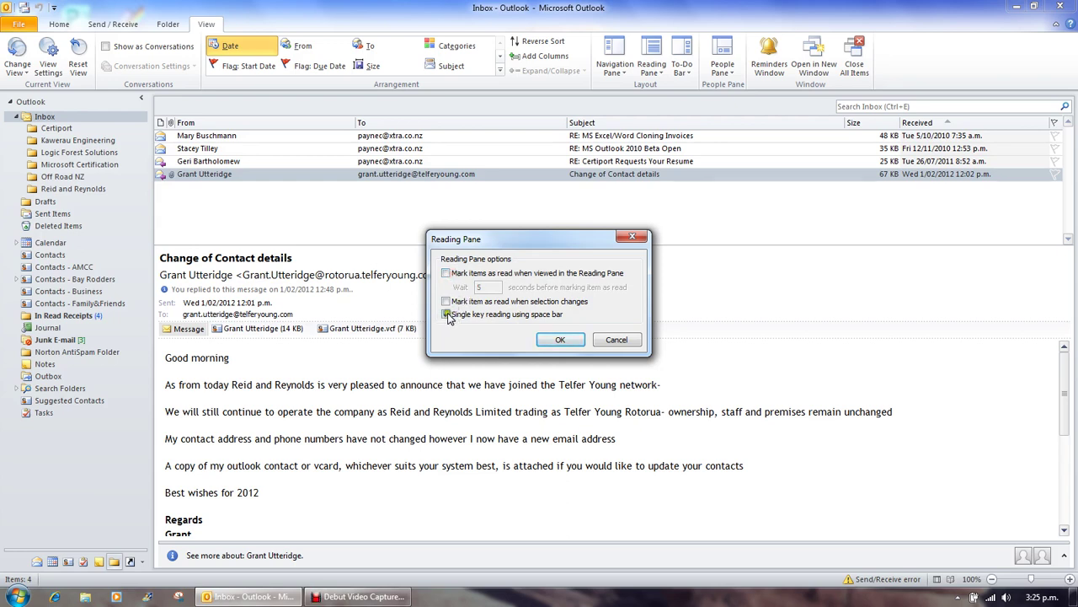
pyautogui.click(447, 314)
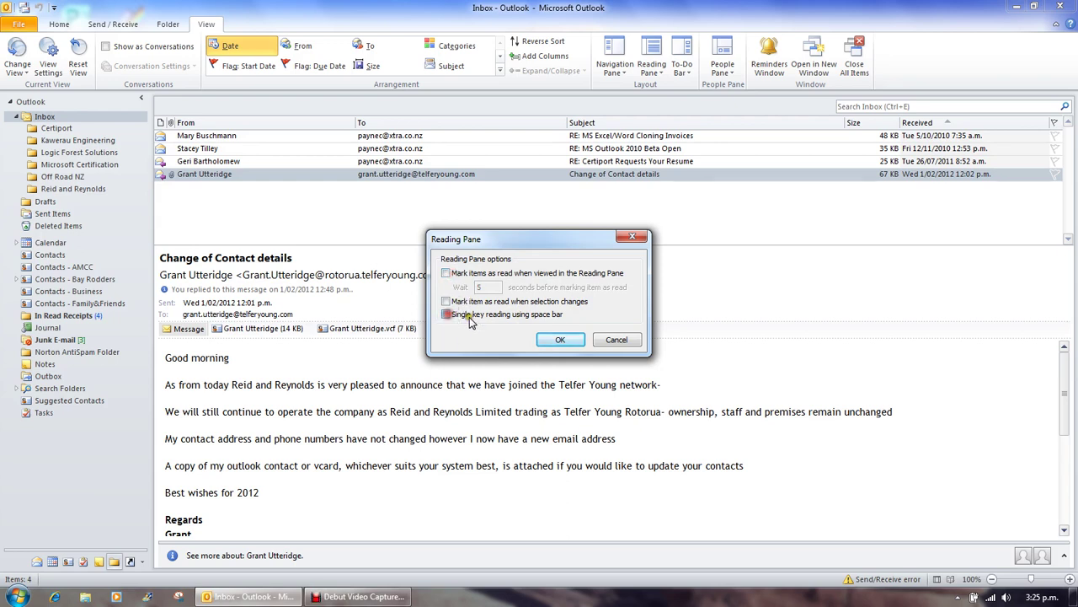
pyautogui.click(557, 341)
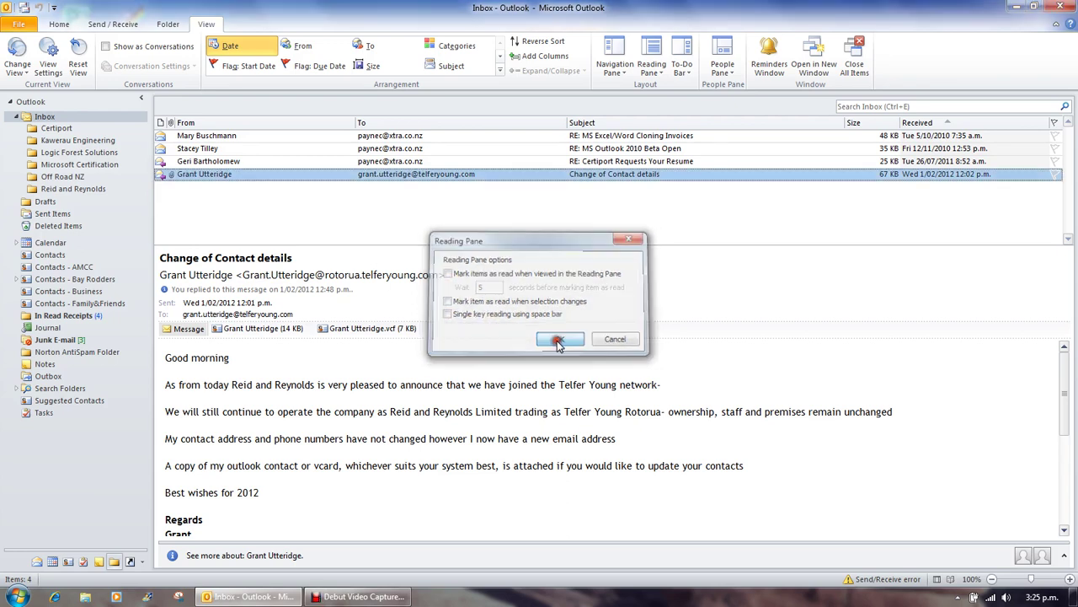
pyautogui.rightClick(242, 178)
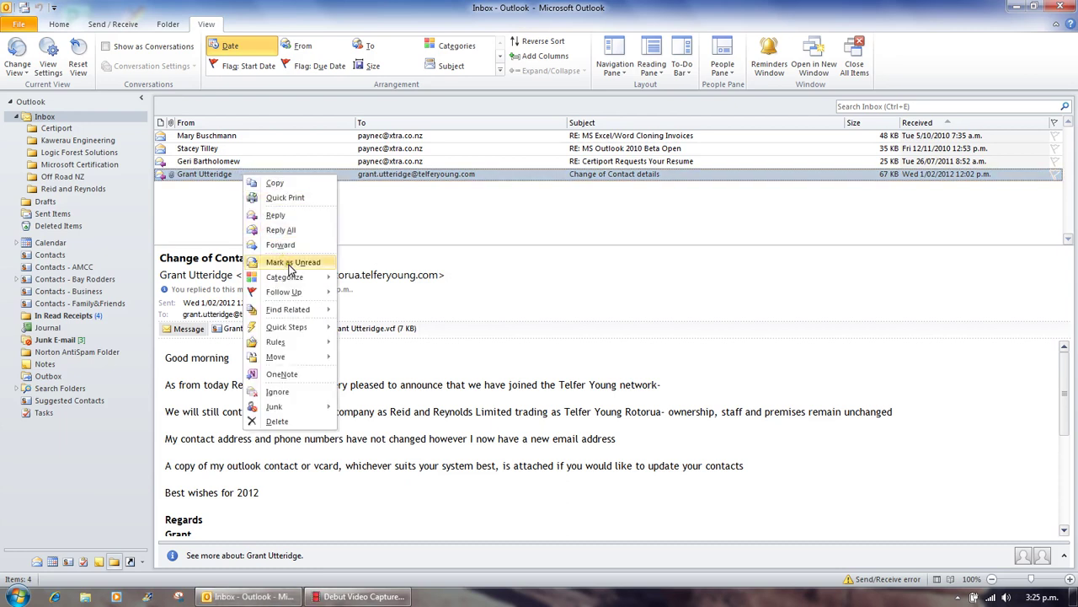
pyautogui.click(291, 263)
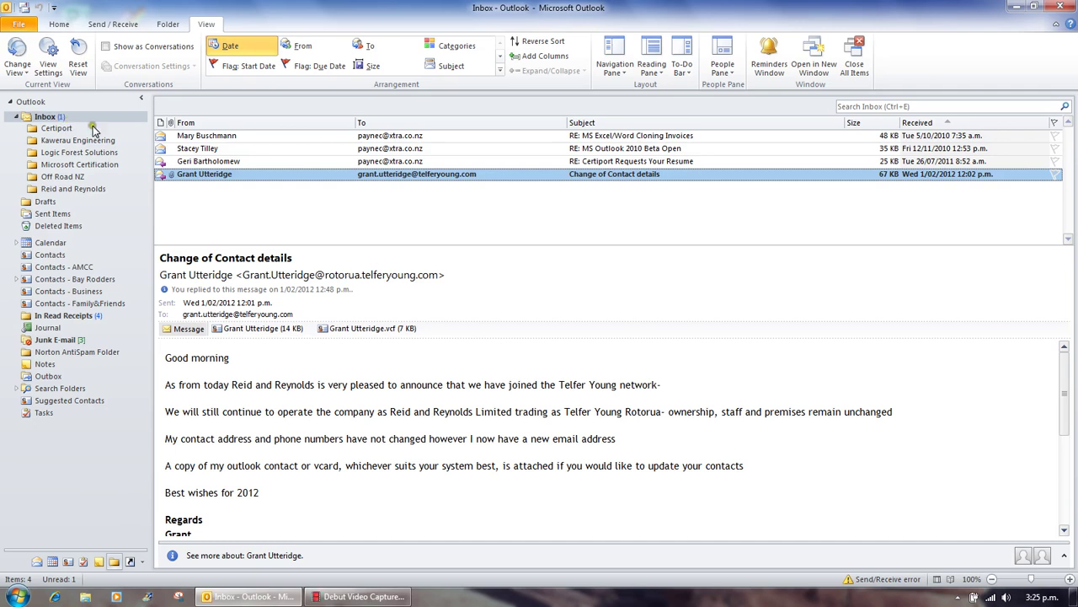
pyautogui.rightClick(206, 178)
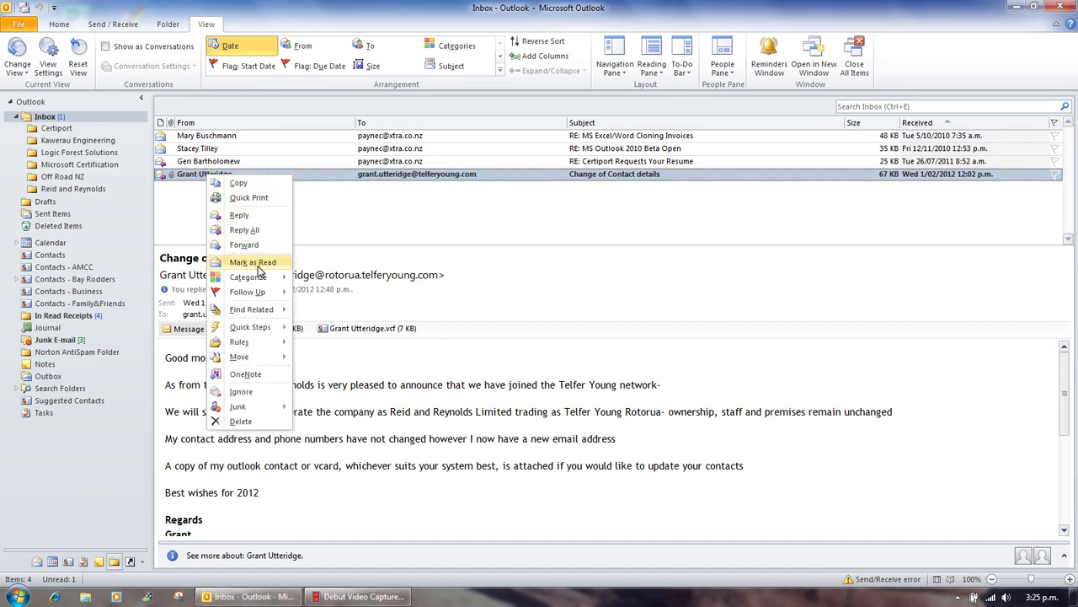
pyautogui.click(258, 264)
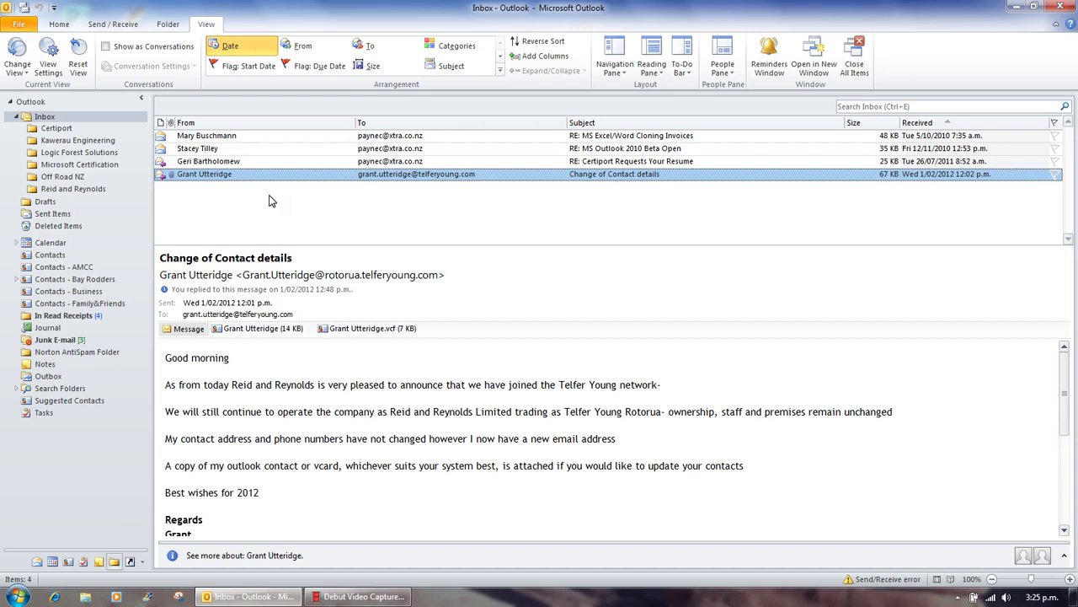
pyautogui.hotkey('ctrl', 'a')
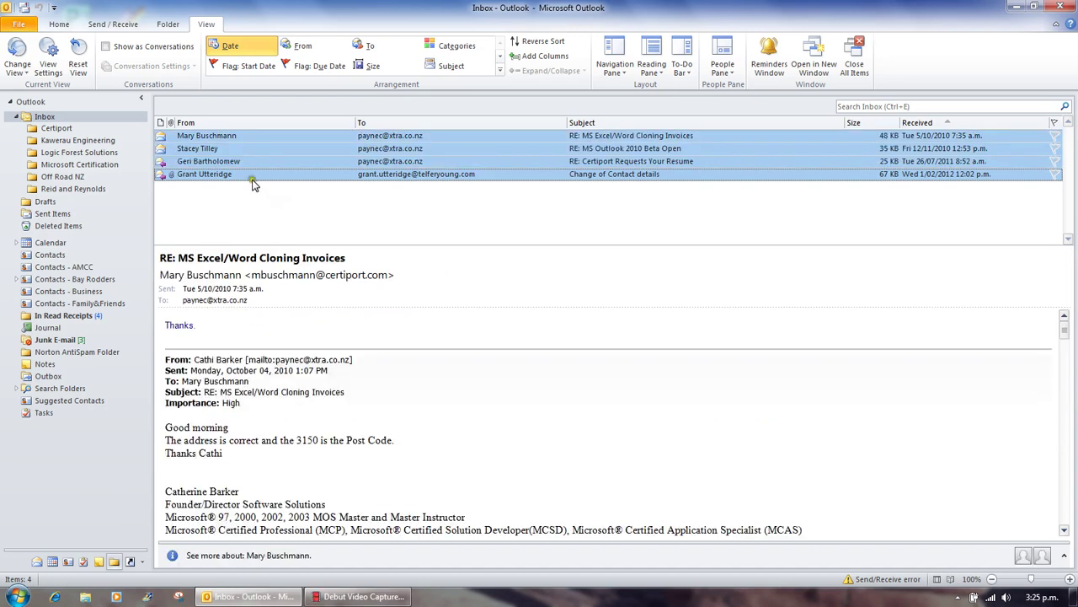
pyautogui.rightClick(250, 166)
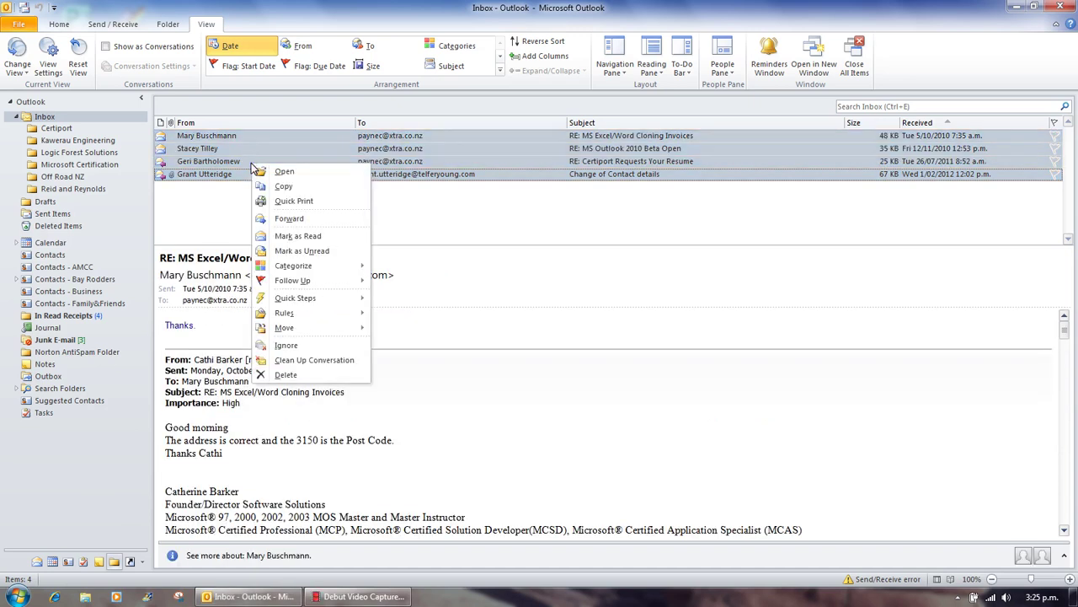
pyautogui.click(305, 257)
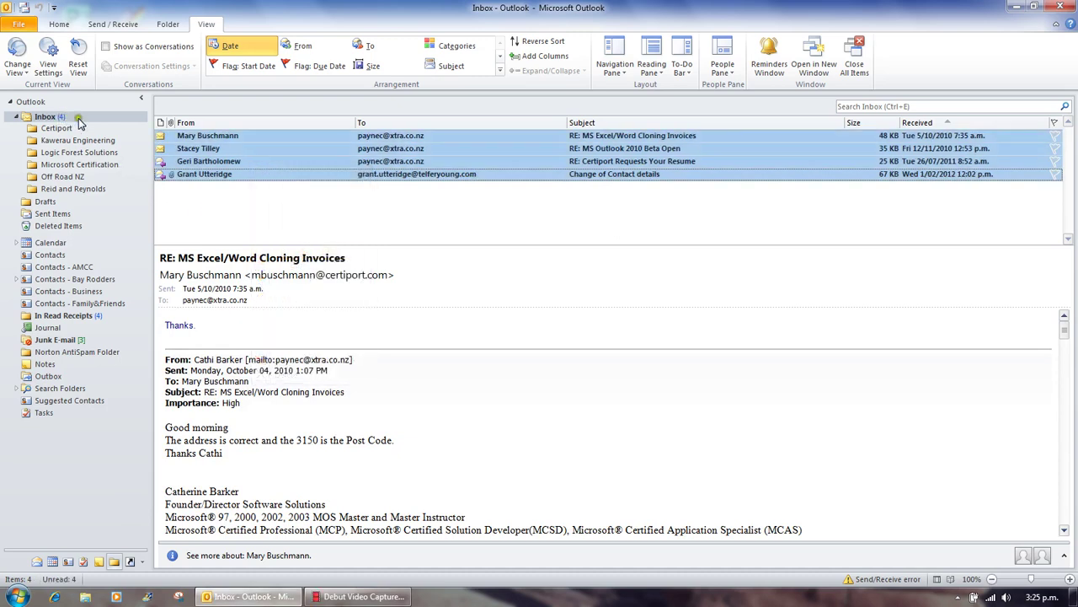
pyautogui.rightClick(207, 163)
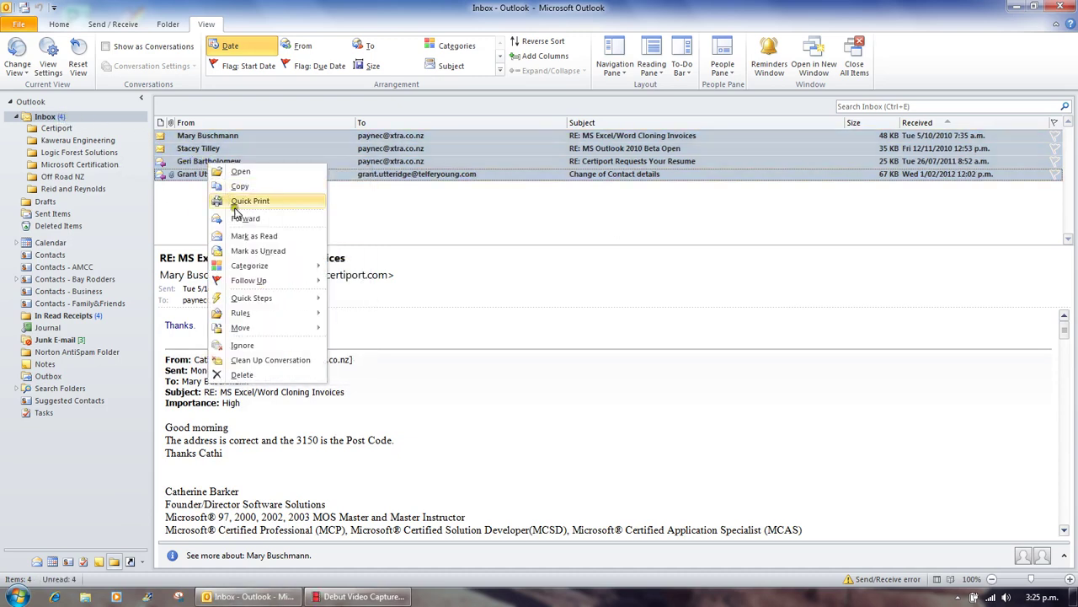
pyautogui.click(247, 238)
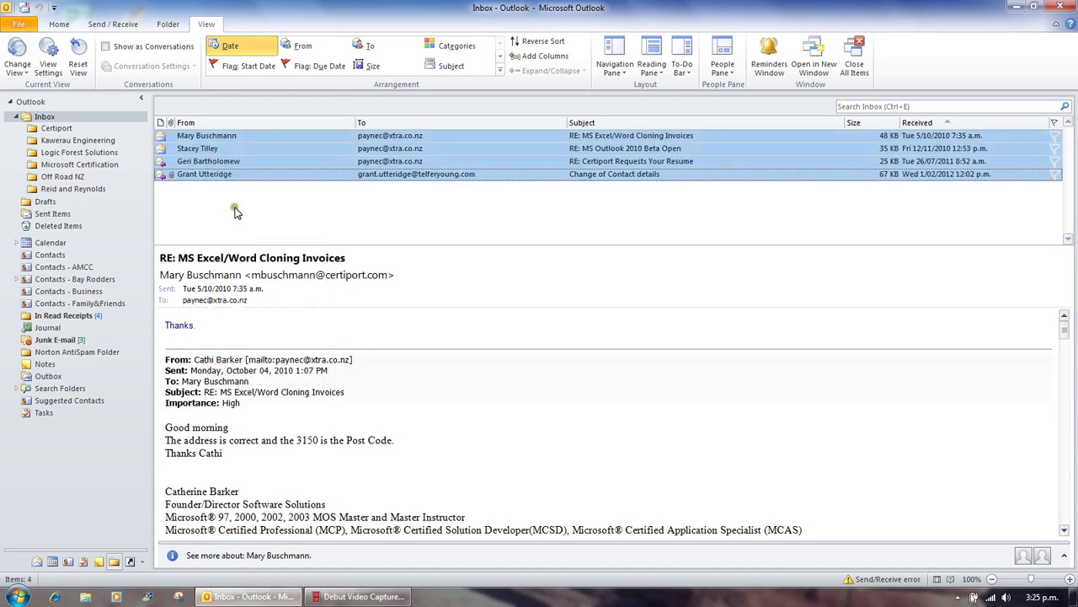
pyautogui.click(226, 173)
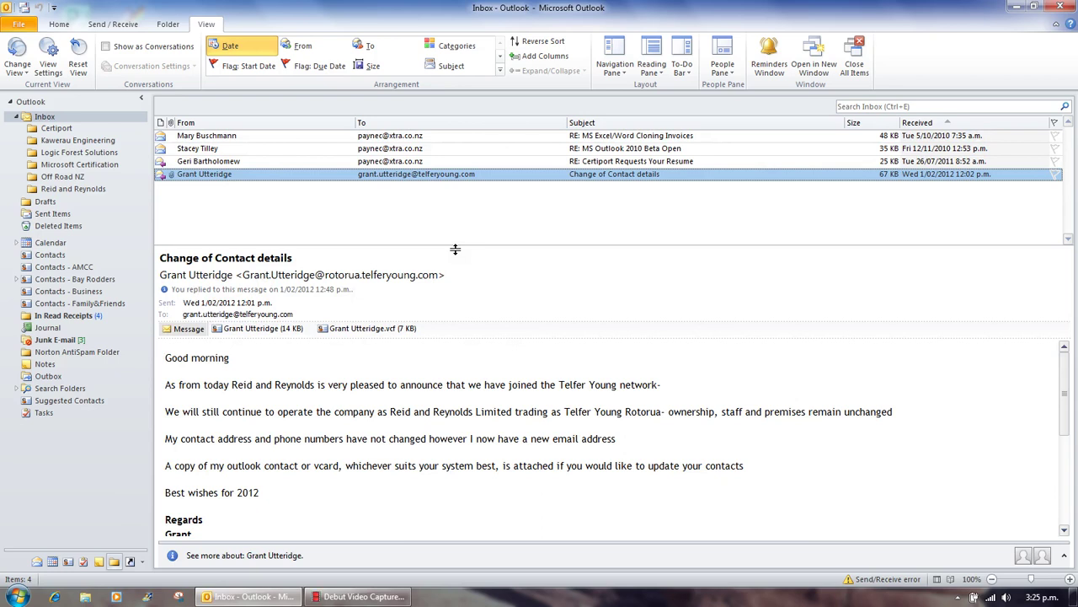
pyautogui.hotkey('ctrl', 'u')
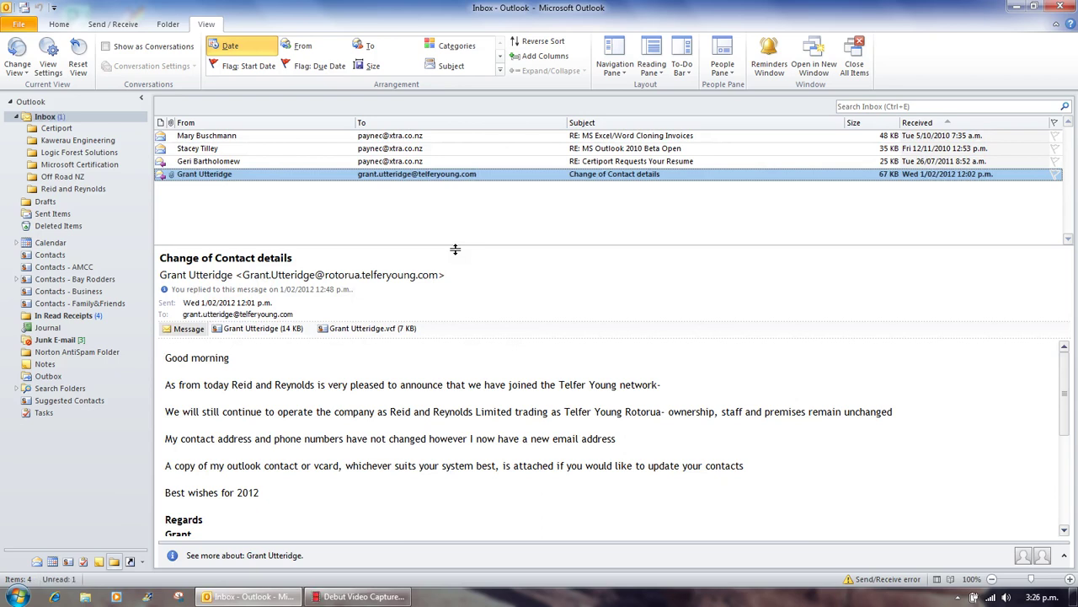
pyautogui.hotkey('ctrl', 'q')
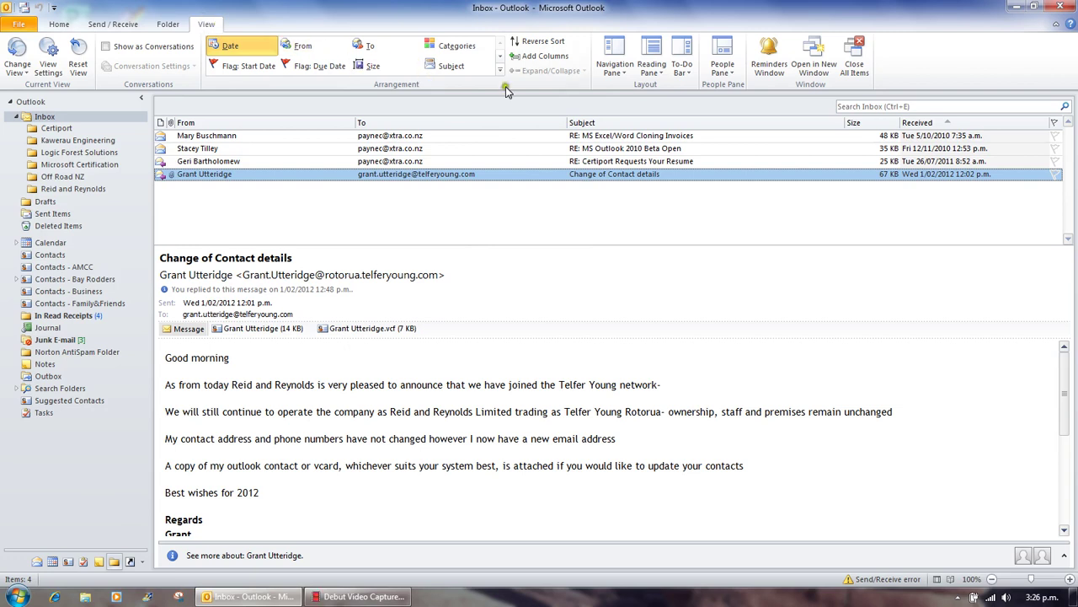
# Show the To-Do Bar as Normal and drag its task splitter down for three appointments.
pyautogui.click(684, 74)
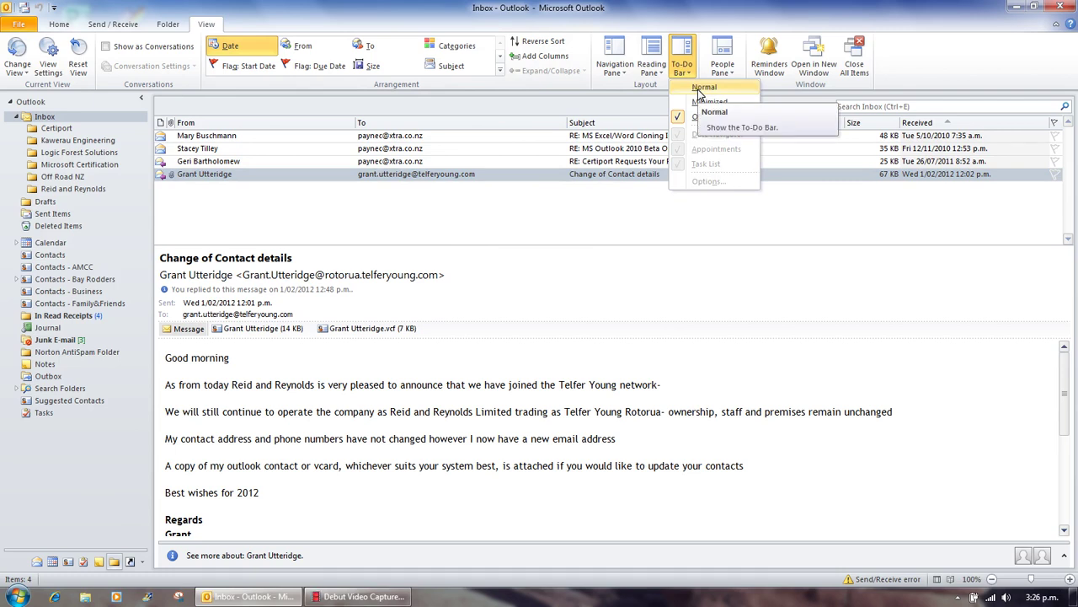
pyautogui.click(699, 88)
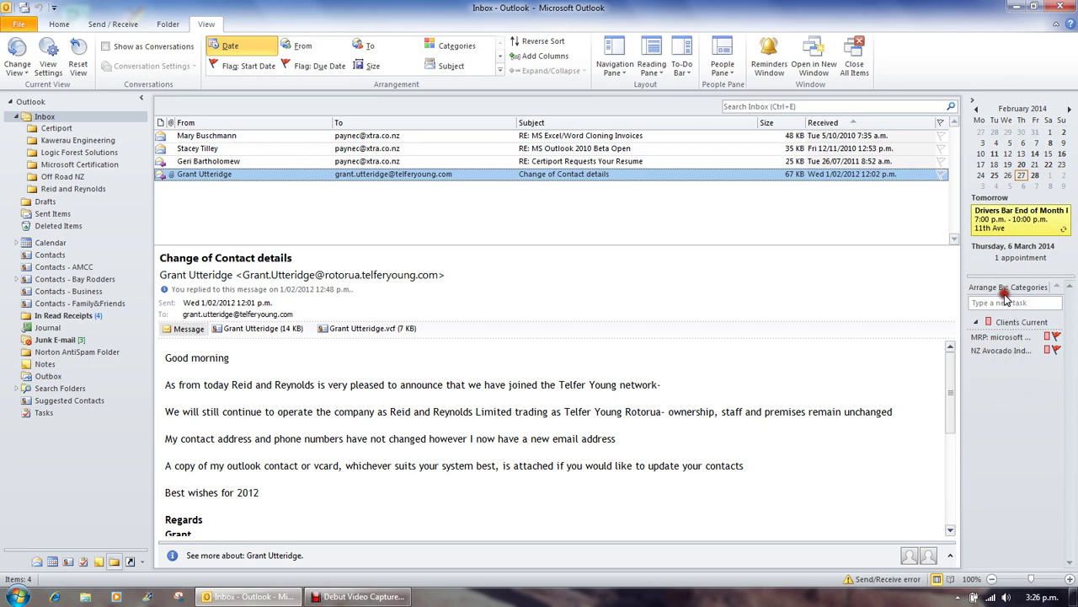
pyautogui.moveTo(1000, 276); pyautogui.dragTo(947, 354)
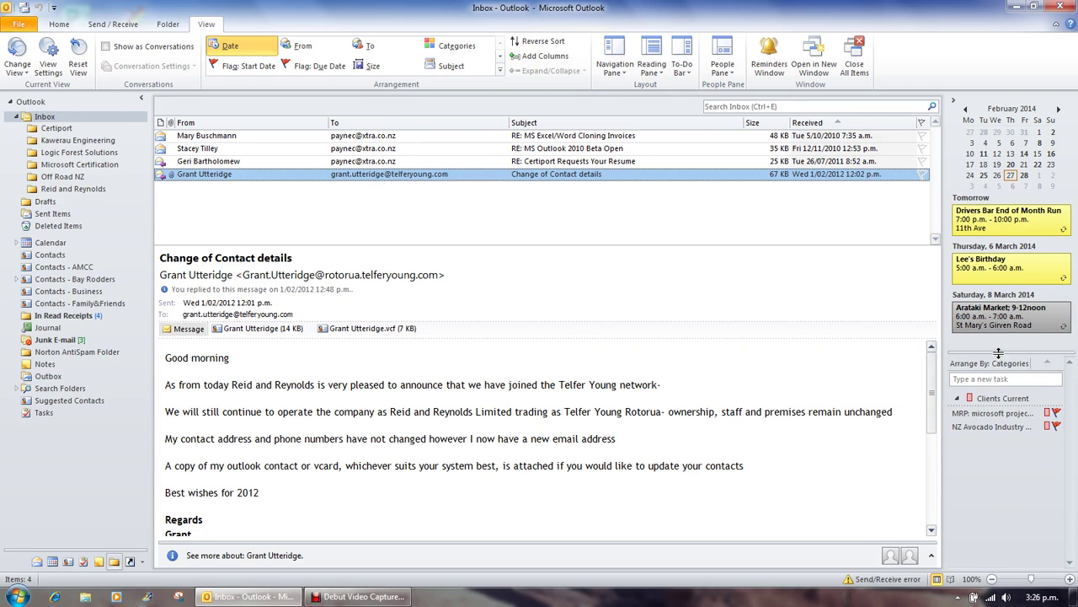
# Set the To-Do Bar's Number of month rows to 2 in its Options.
pyautogui.click(683, 76)
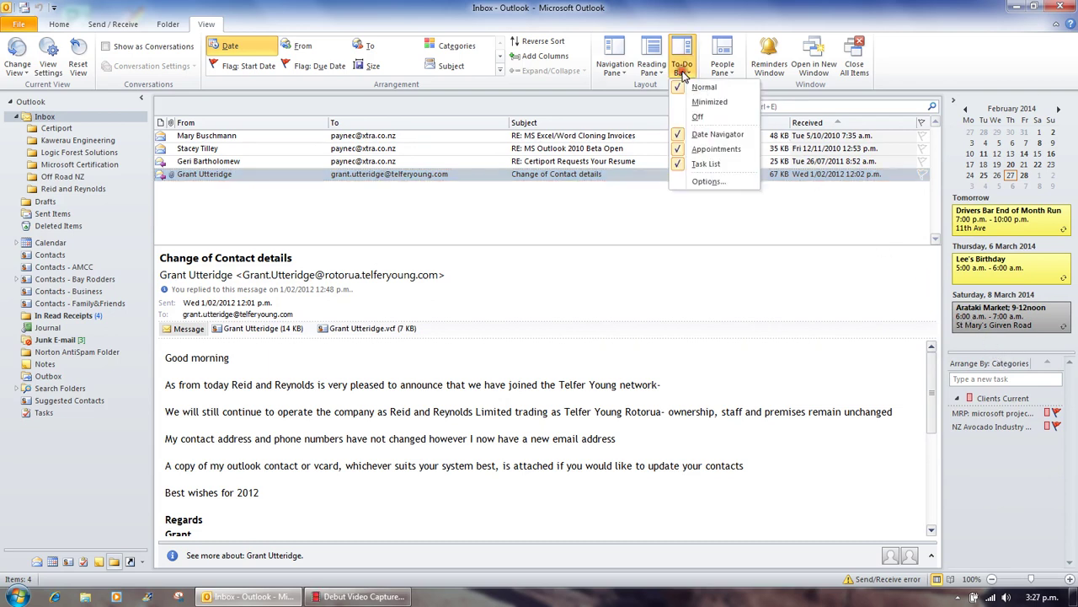
pyautogui.click(700, 184)
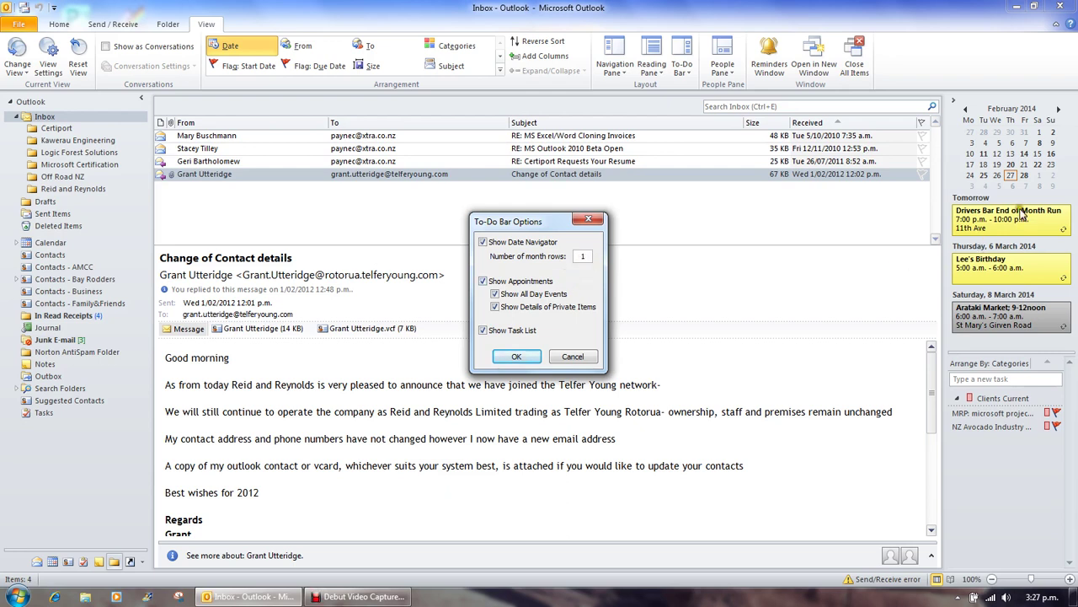
pyautogui.doubleClick(581, 256)
pyautogui.write('2')
pyautogui.click(517, 356)
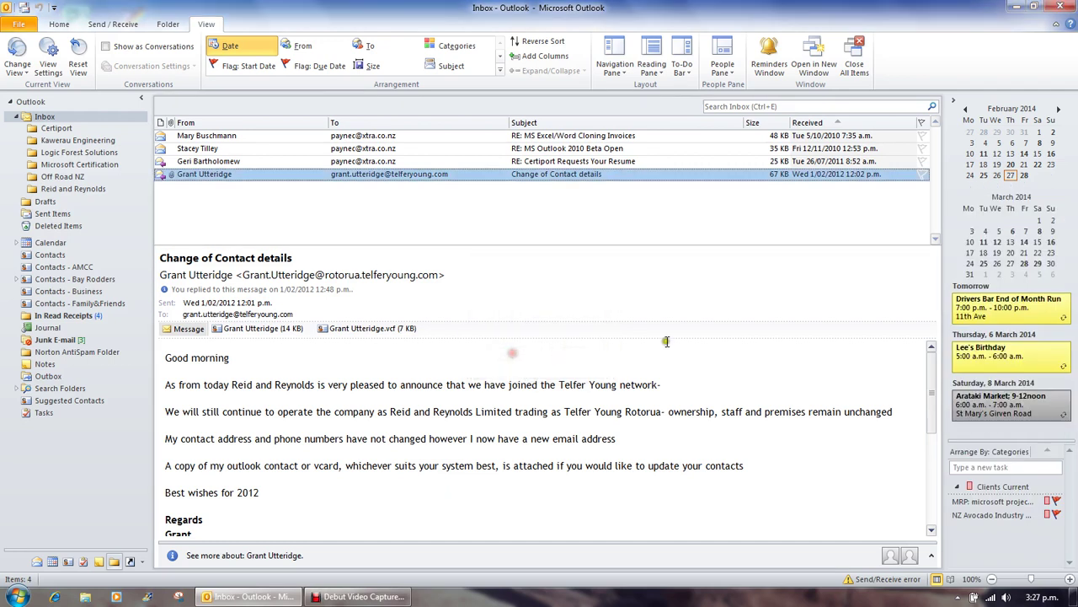